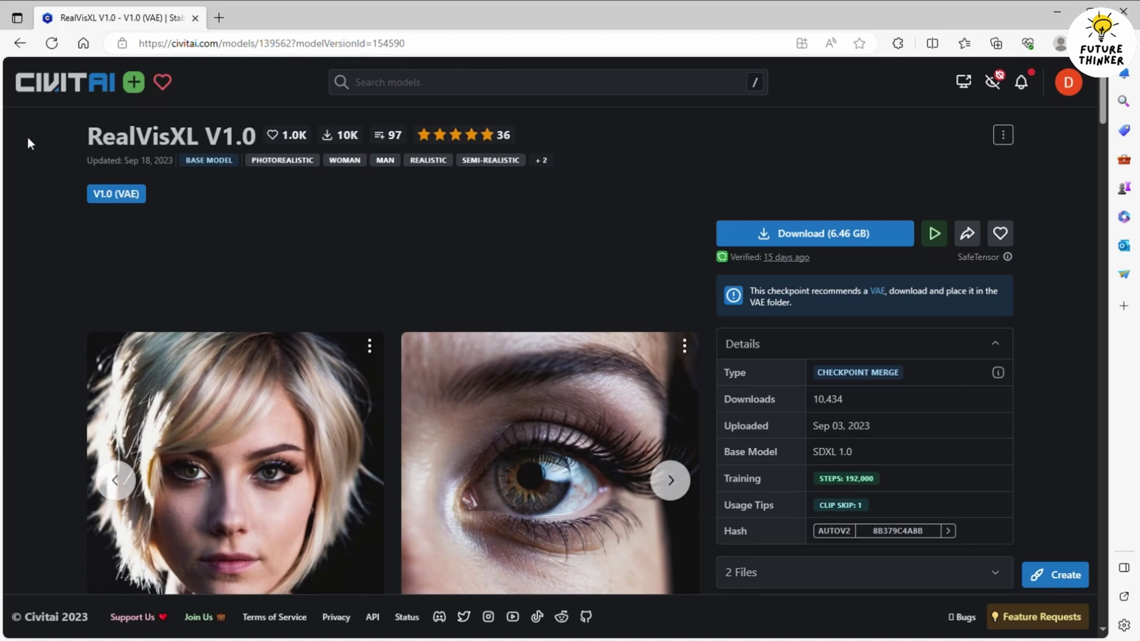
- Step through the RealVisXL sample images and their generation data, starting from the eye close-up
{"action": "scroll", "coordinate": [26, 137], "scroll_direction": "down", "scroll_amount": 1}
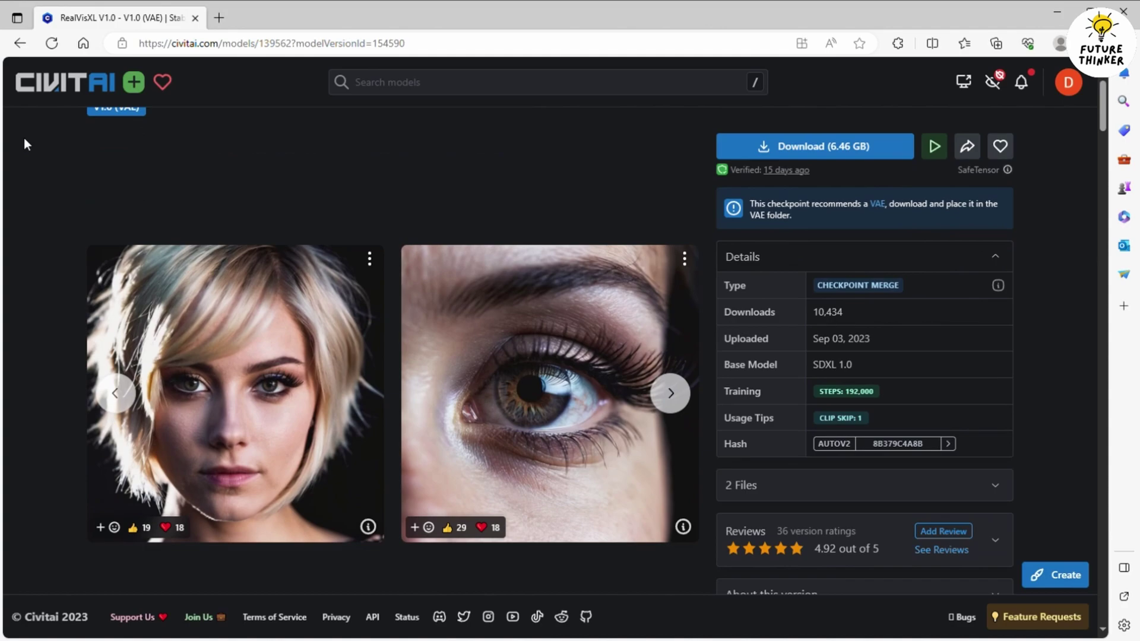
{"action": "left_click", "coordinate": [497, 359]}
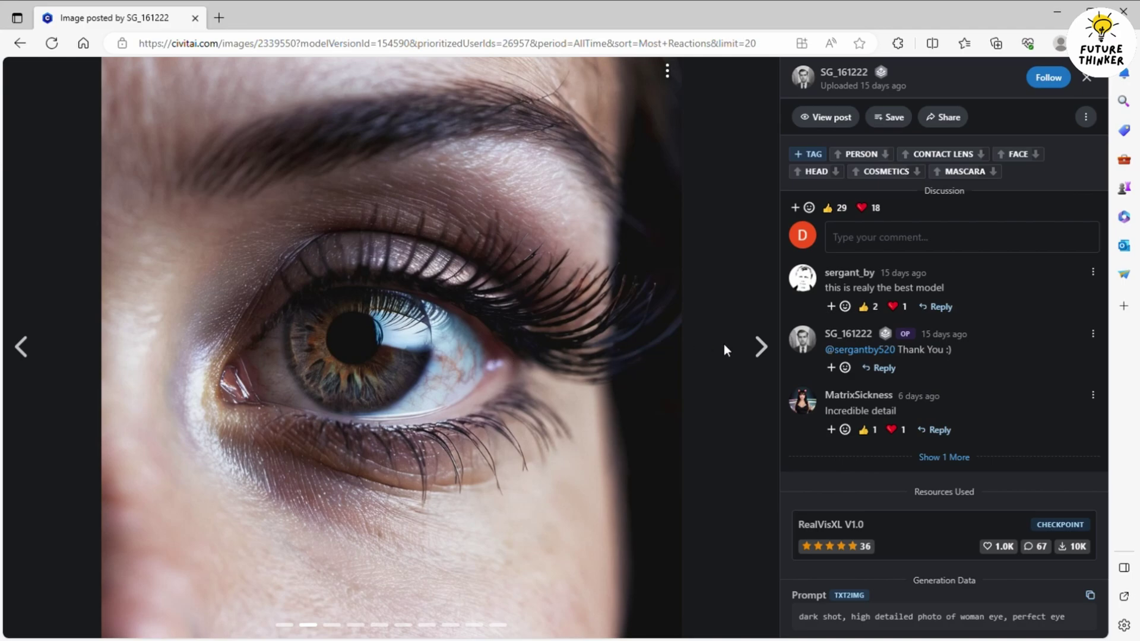
{"action": "left_click", "coordinate": [759, 346]}
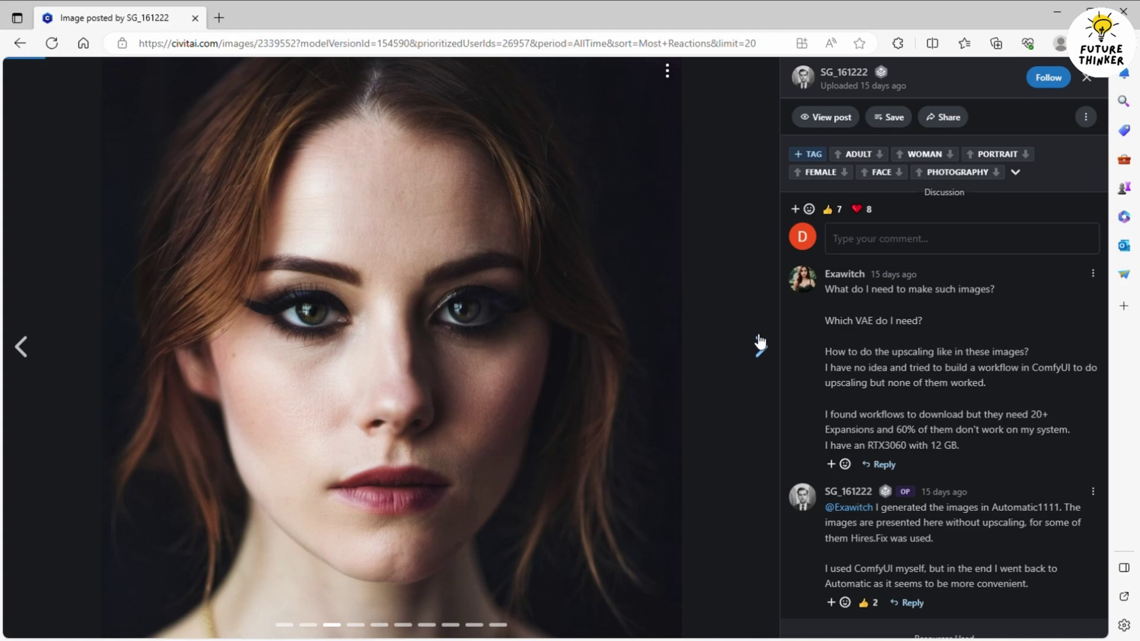
{"action": "left_click", "coordinate": [759, 344]}
{"action": "left_click", "coordinate": [758, 337]}
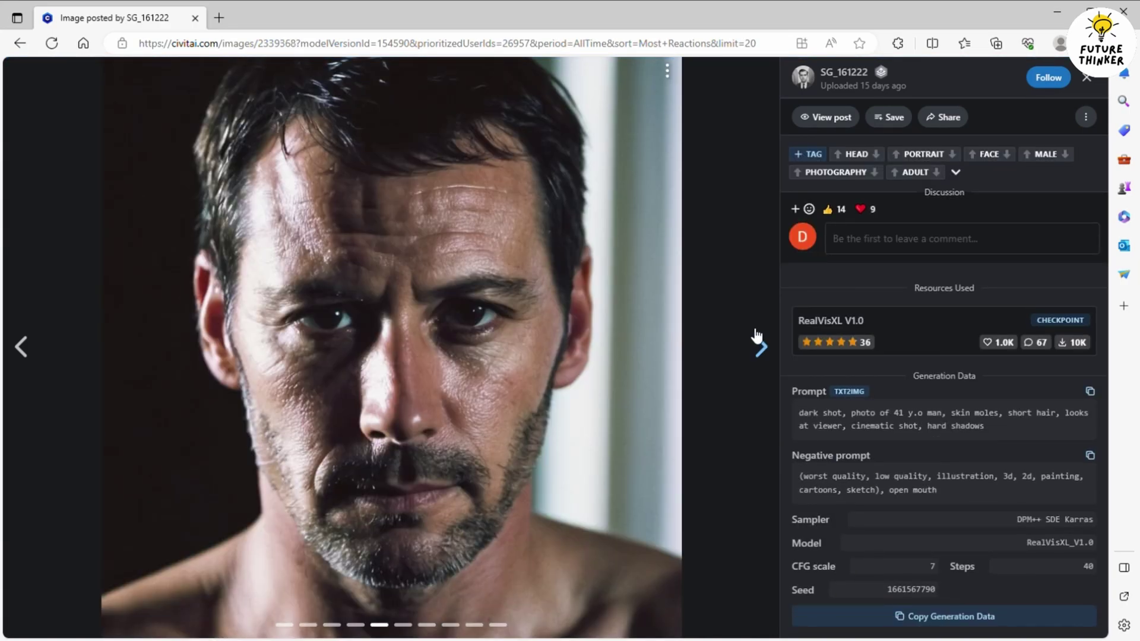
{"action": "left_click", "coordinate": [756, 336]}
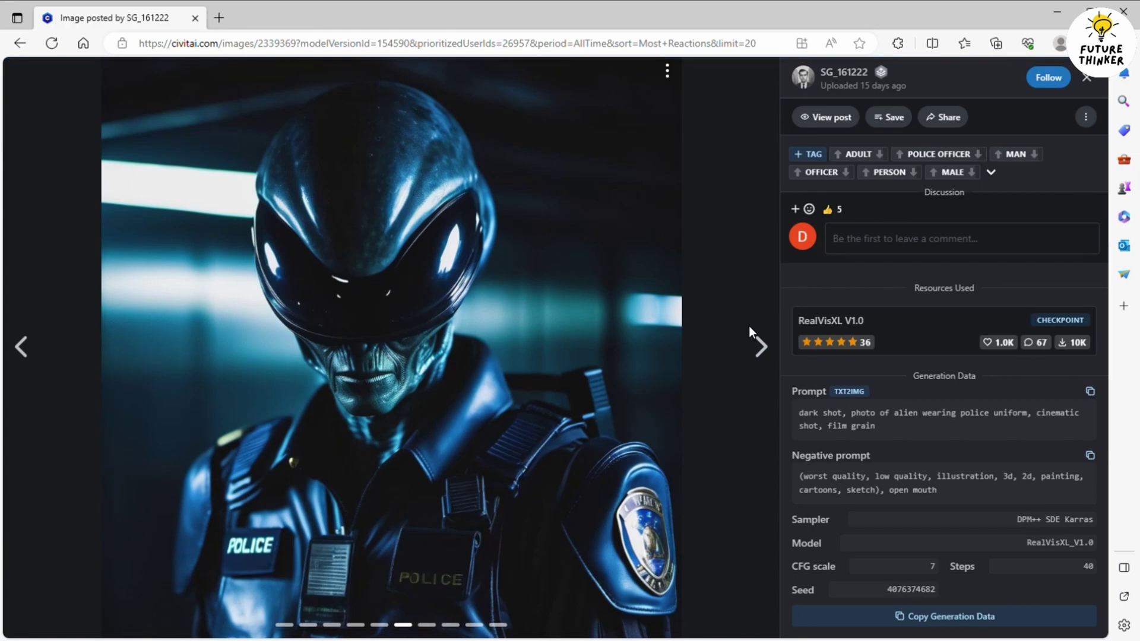
{"action": "key", "text": "Escape"}
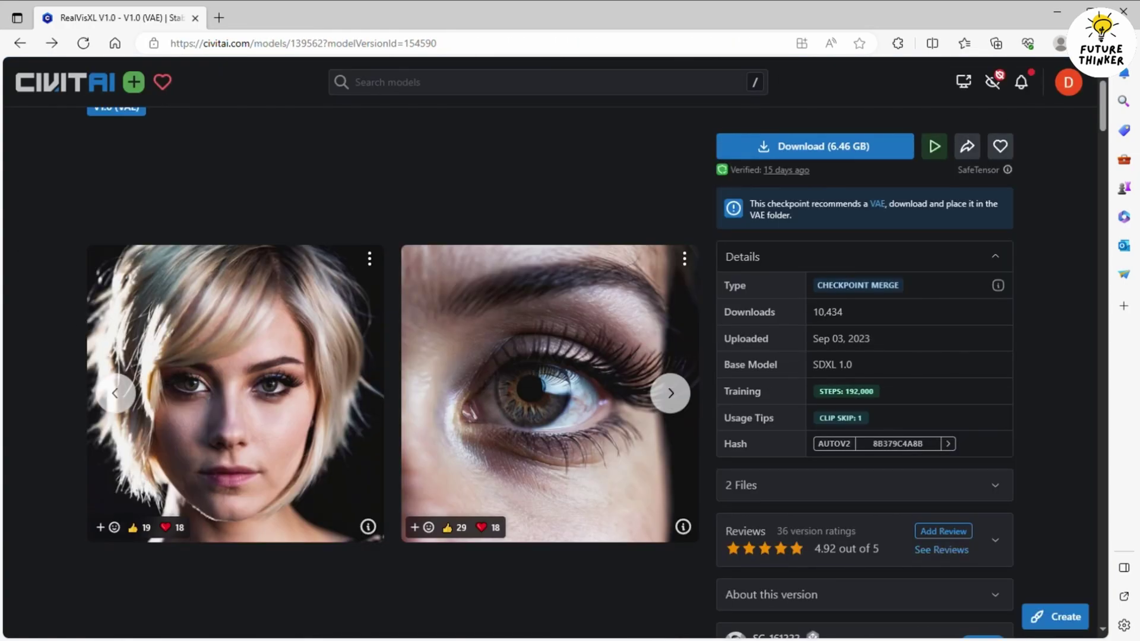
- Return to the alien officer image, view one more sample, then close the image viewer
{"action": "scroll", "coordinate": [56, 310], "scroll_direction": "down", "scroll_amount": 3}
{"action": "key", "text": "alt+Right"}
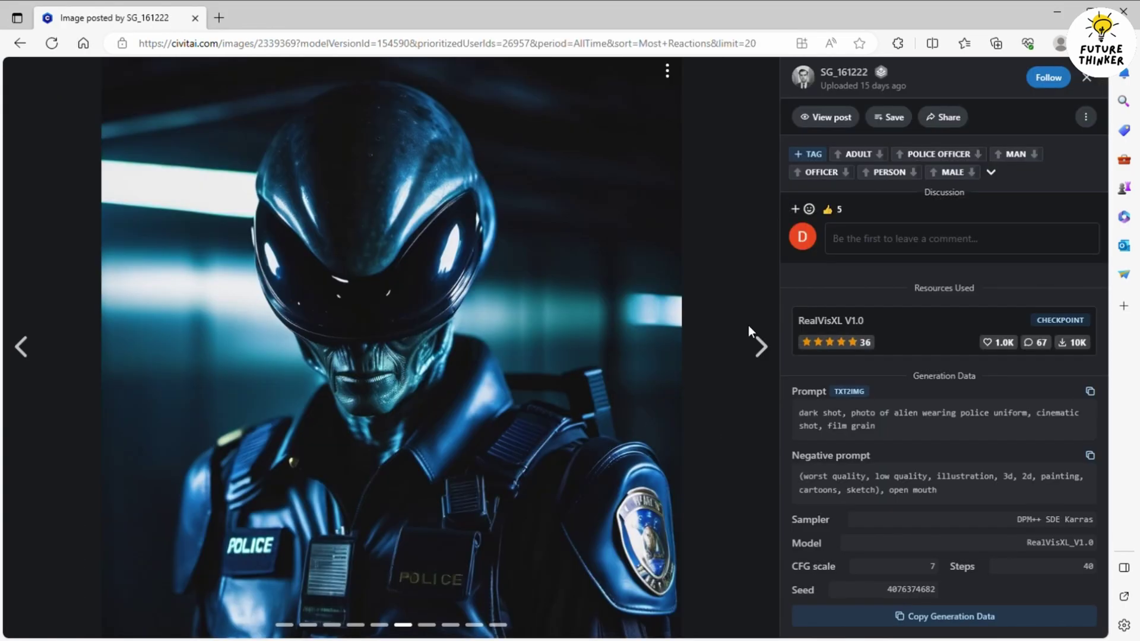
{"action": "left_click", "coordinate": [759, 344]}
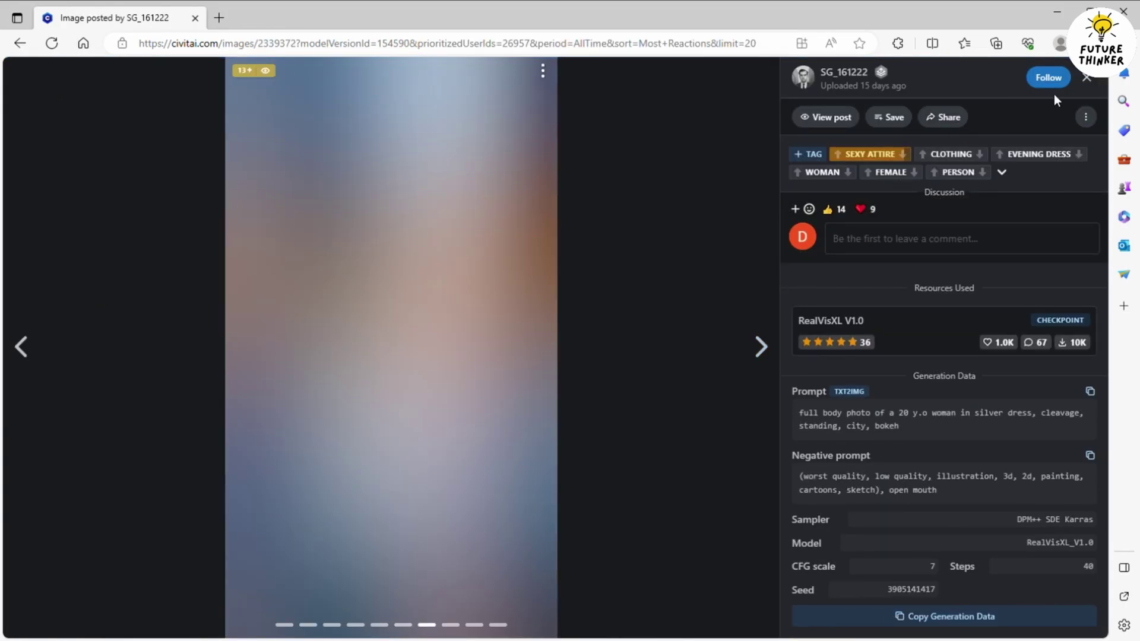
{"action": "left_click", "coordinate": [1085, 78]}
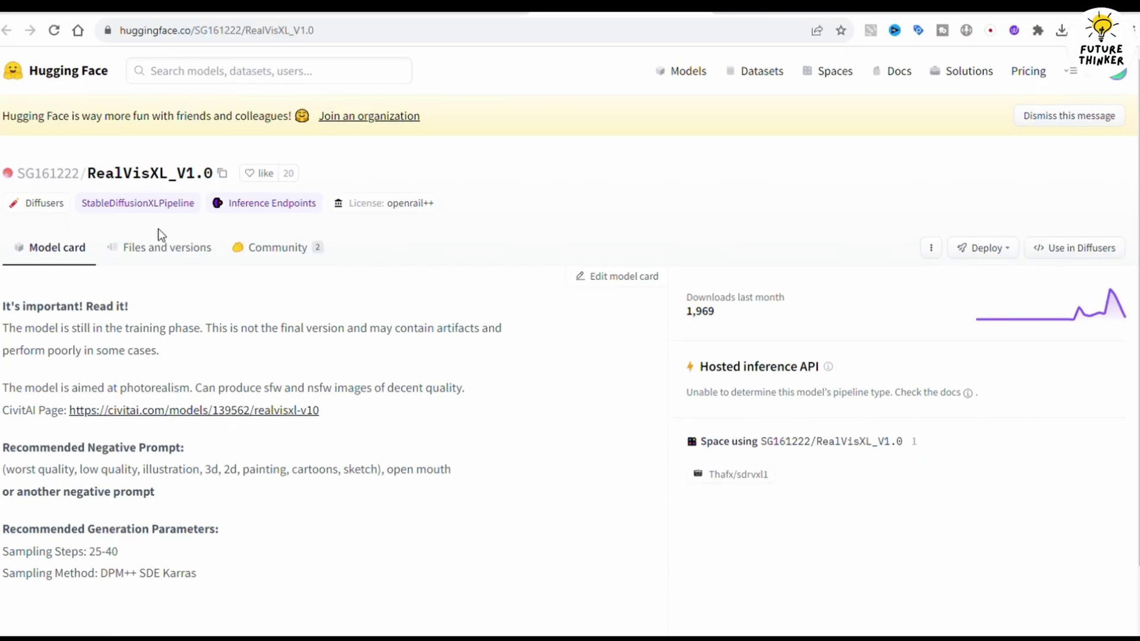
- Open the RealVisXL author's Hugging Face profile and scroll through its models list
{"action": "left_click", "coordinate": [47, 175]}
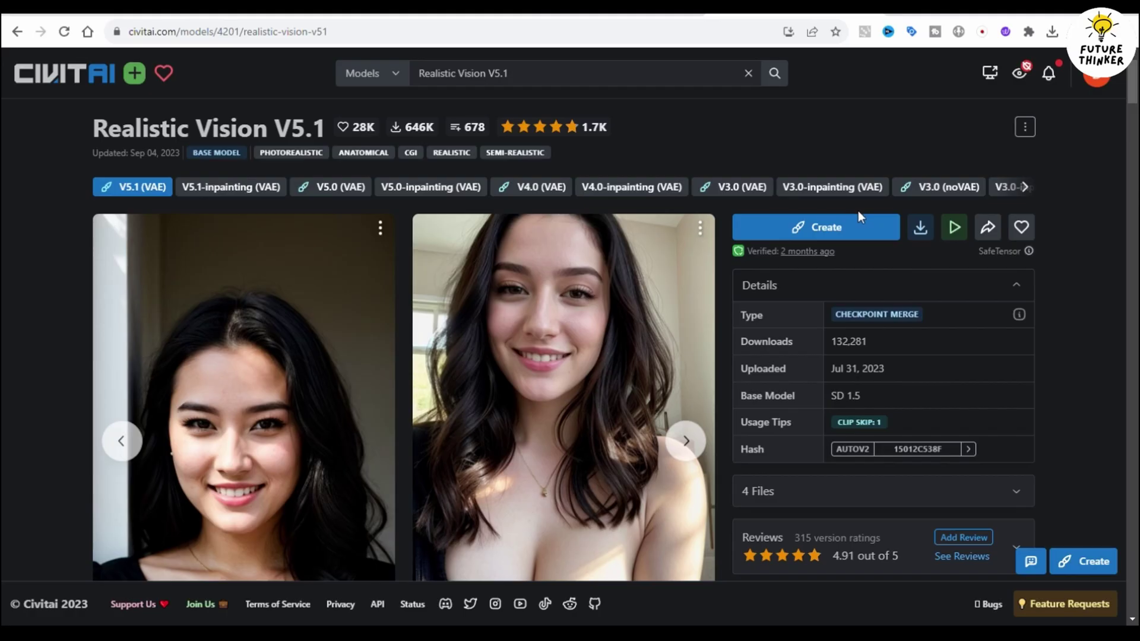
{"action": "scroll", "coordinate": [858, 213], "scroll_direction": "down", "scroll_amount": 8}
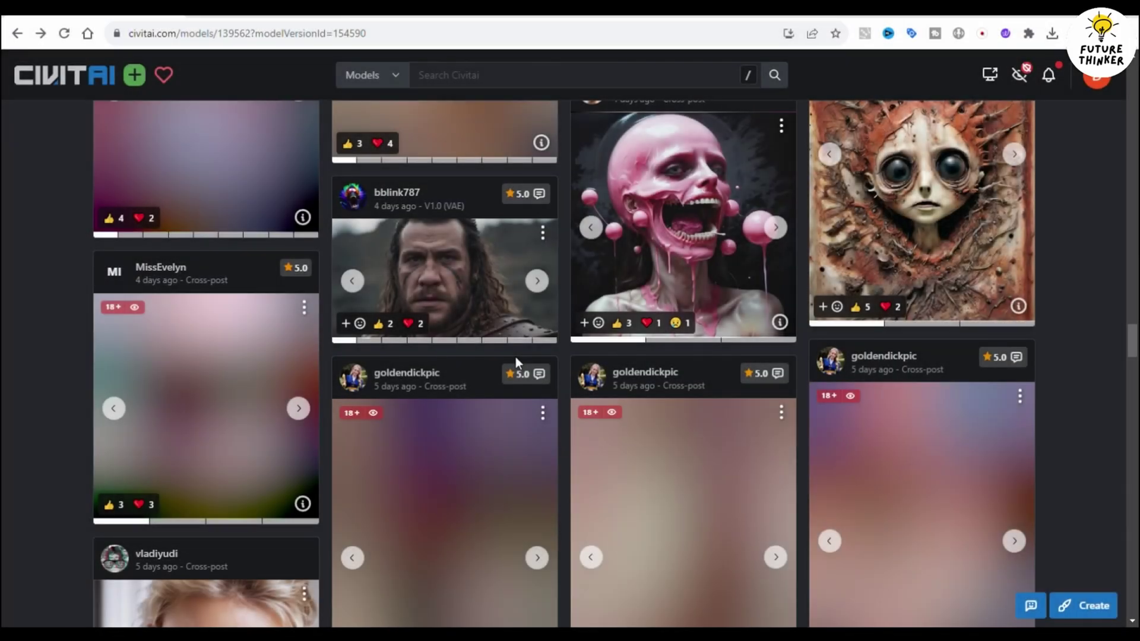
{"action": "scroll", "coordinate": [521, 363], "scroll_direction": "down", "scroll_amount": 3}
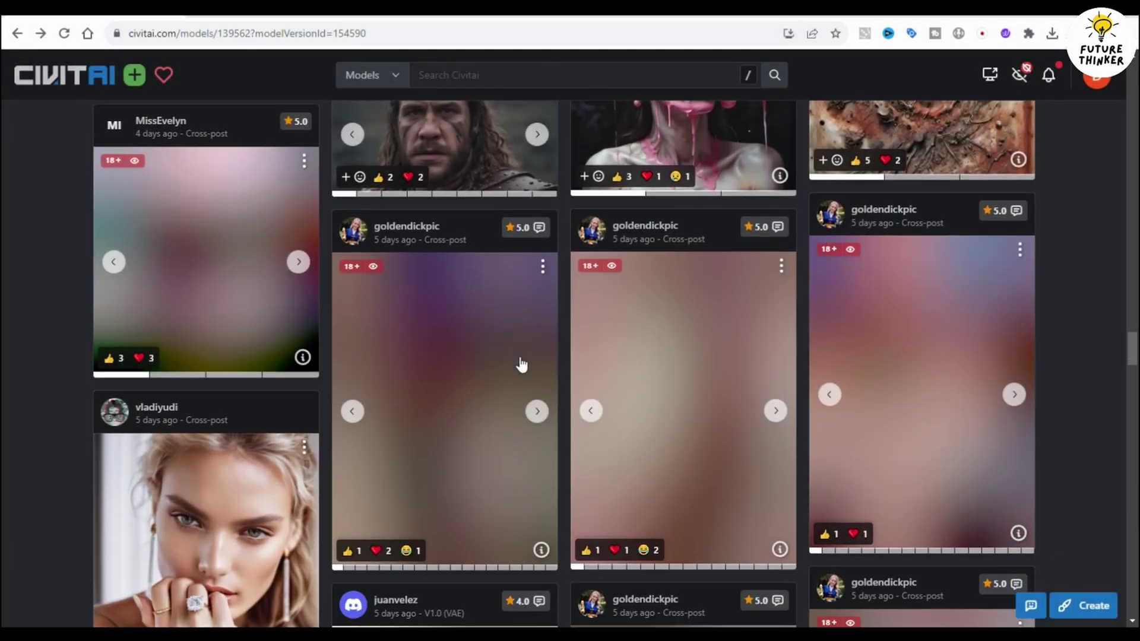
- Find the deep_synth leafy-hair portrait in the Civitai gallery and open its generation details
{"action": "scroll", "coordinate": [521, 363], "scroll_direction": "down", "scroll_amount": 4}
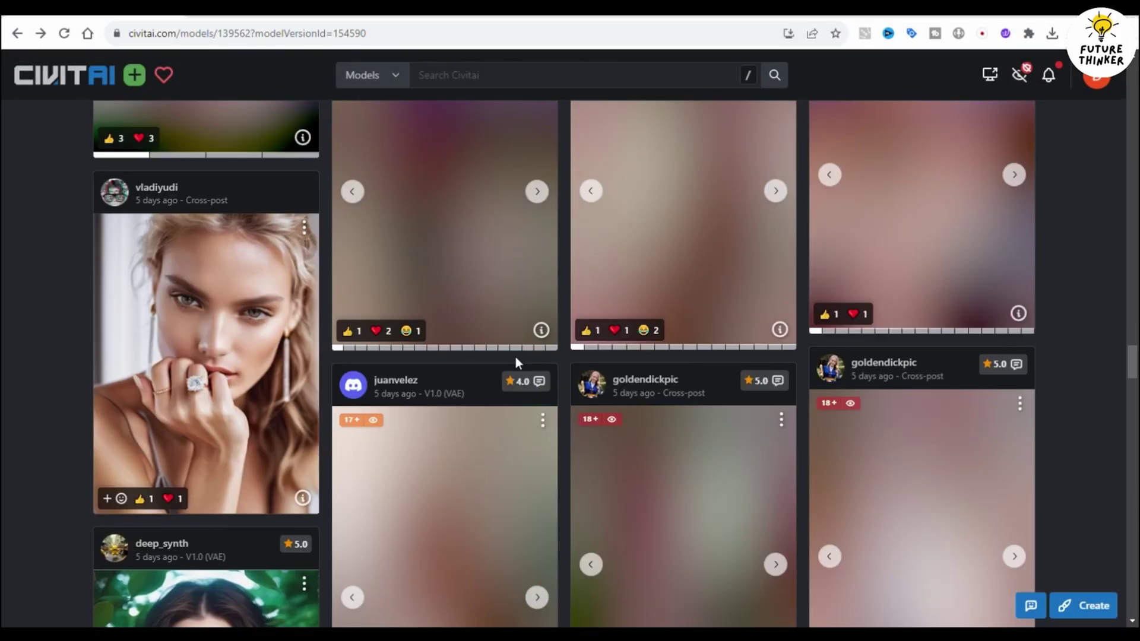
{"action": "scroll", "coordinate": [516, 359], "scroll_direction": "down", "scroll_amount": 5}
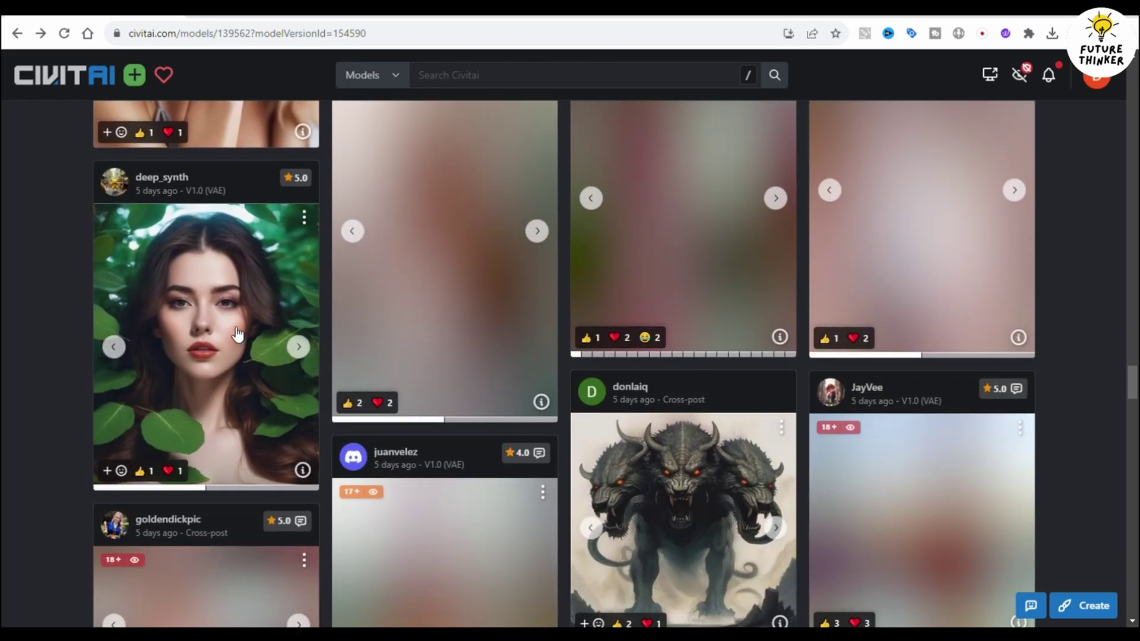
{"action": "left_click", "coordinate": [241, 336]}
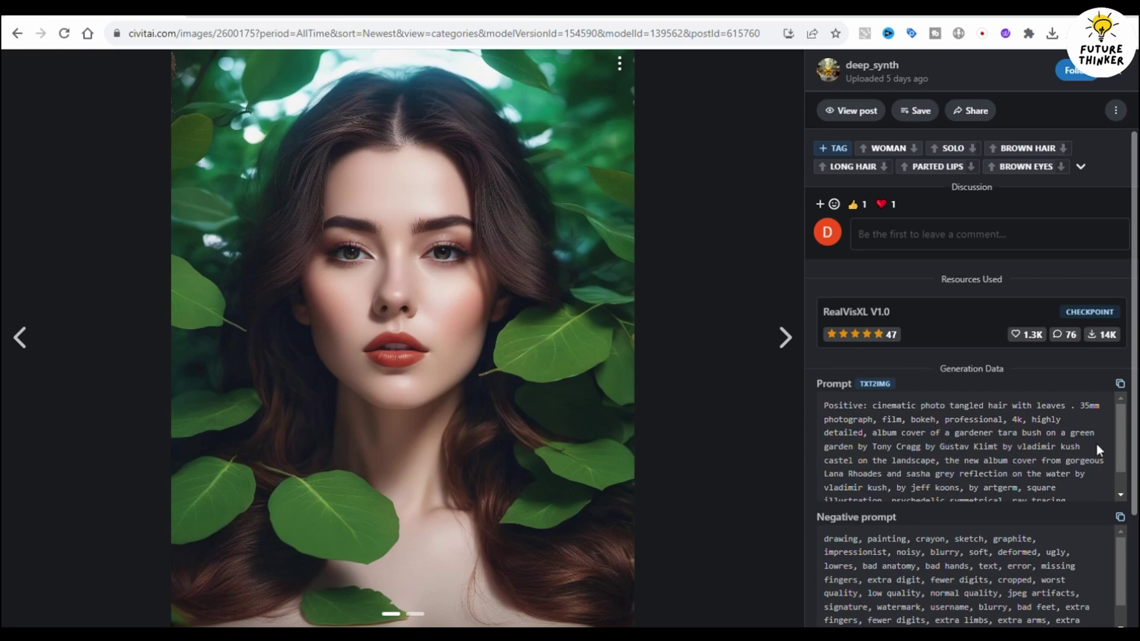
- Copy the portrait's positive prompt and select the old Poseidon prompt in the WebUI txt2img box
{"action": "left_click_drag", "start_coordinate": [1125, 465], "coordinate": [1122, 485]}
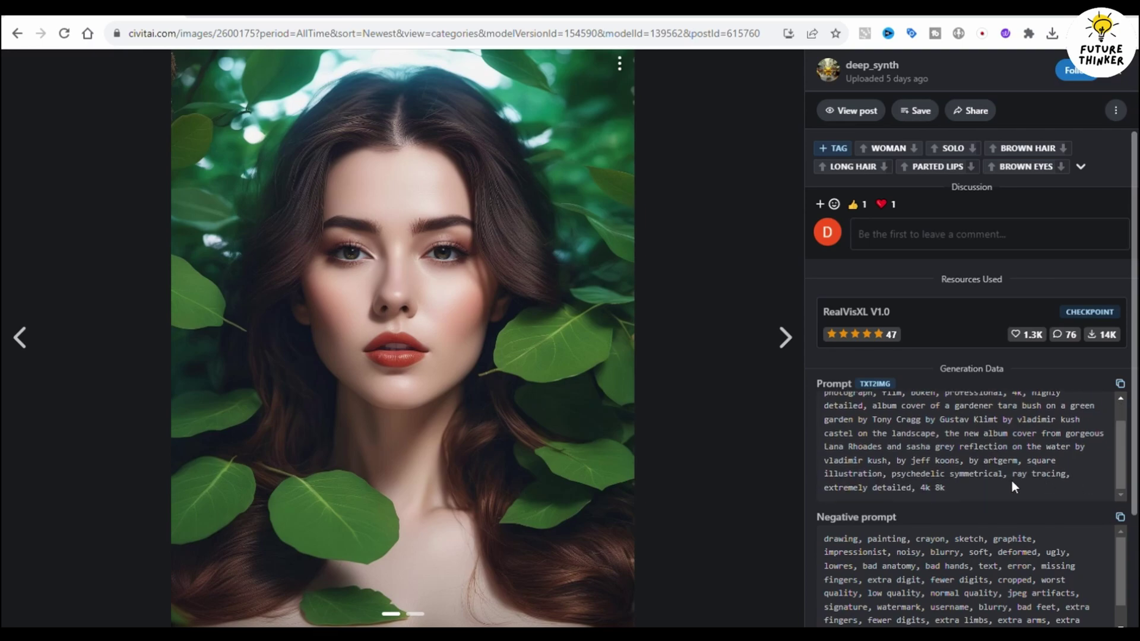
{"action": "left_click_drag", "start_coordinate": [1011, 493], "coordinate": [882, 411]}
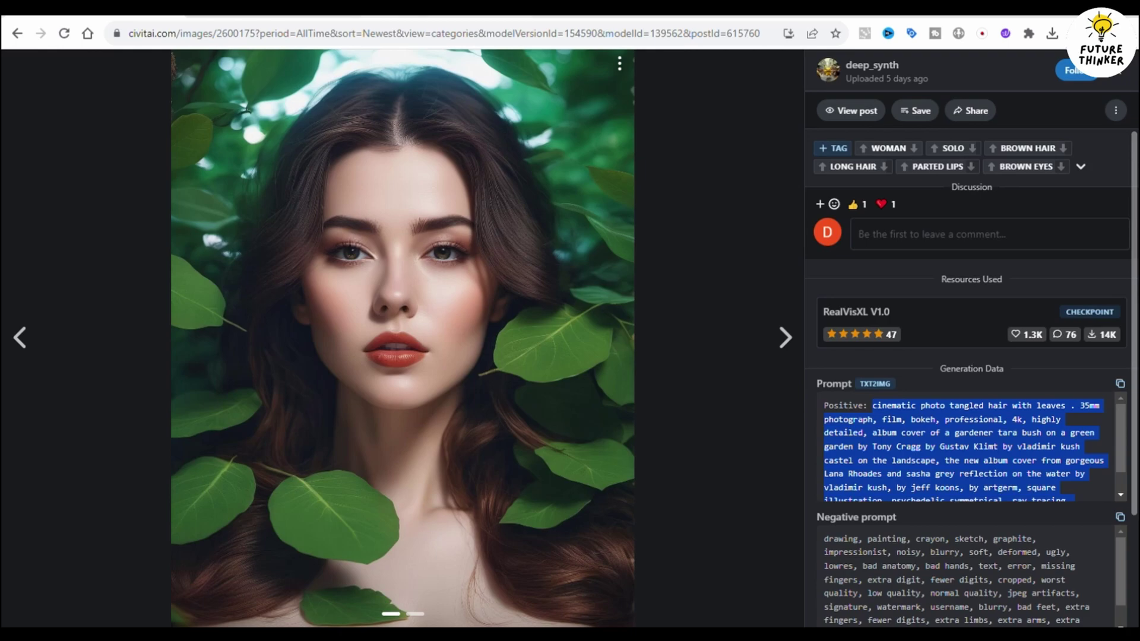
{"action": "key", "text": "ctrl+Tab"}
{"action": "left_click", "coordinate": [461, 106]}
{"action": "key", "text": "ctrl+a"}
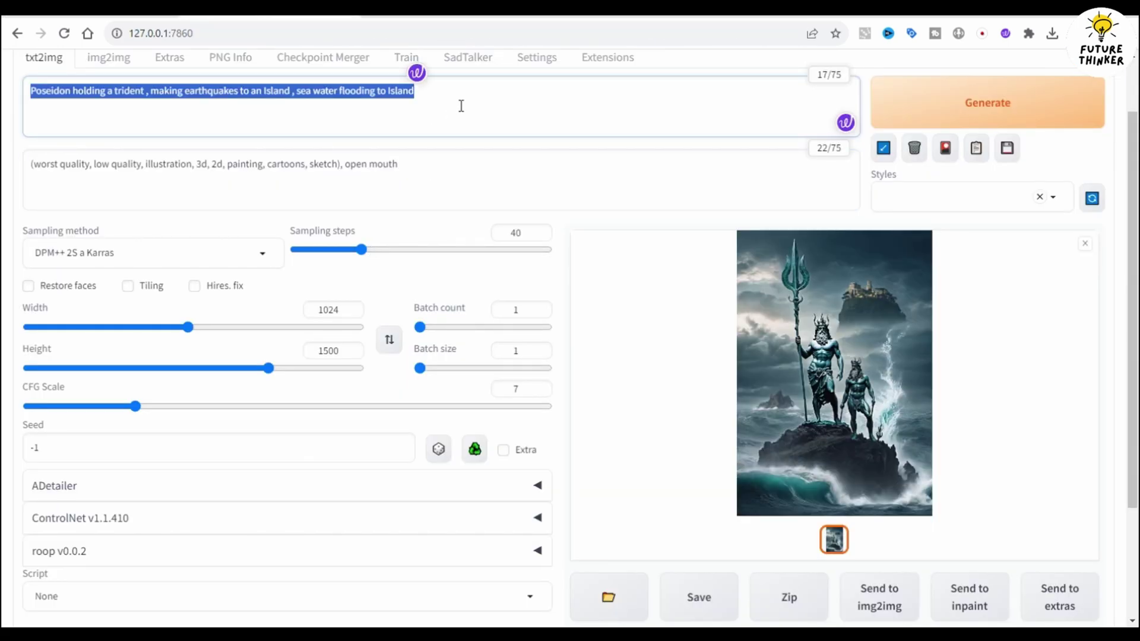
- Paste the leafy-hair prompt over the Poseidon prompt, generate a 1024×1024 image, and view it full-screen
{"action": "type", "text": "cinematic photo tangled hair with leaves . 35mm photograph, film, bokeh, professional, 4k, highly detailed, album cover of a gardener tara bush on a green garden by Tony Cragg by Gustav Klimt by vladimir kush castel on the landscape, the new album cover from gorgeous Lana Rhoades and sasha grey reflection on the water by vladimir kush, by jeff koons, by artgerm, square illustration, psychedelic symmetrical, ray tracing, extremely detailed, 4k 8k"}
{"action": "left_click", "coordinate": [961, 108]}
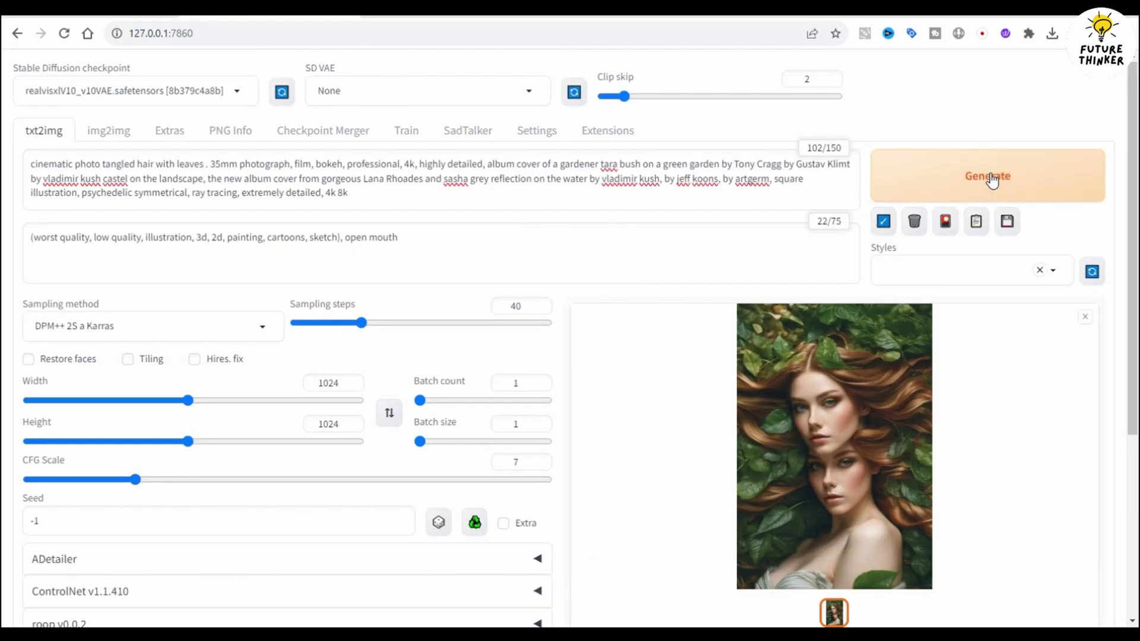
{"action": "left_click", "coordinate": [979, 181]}
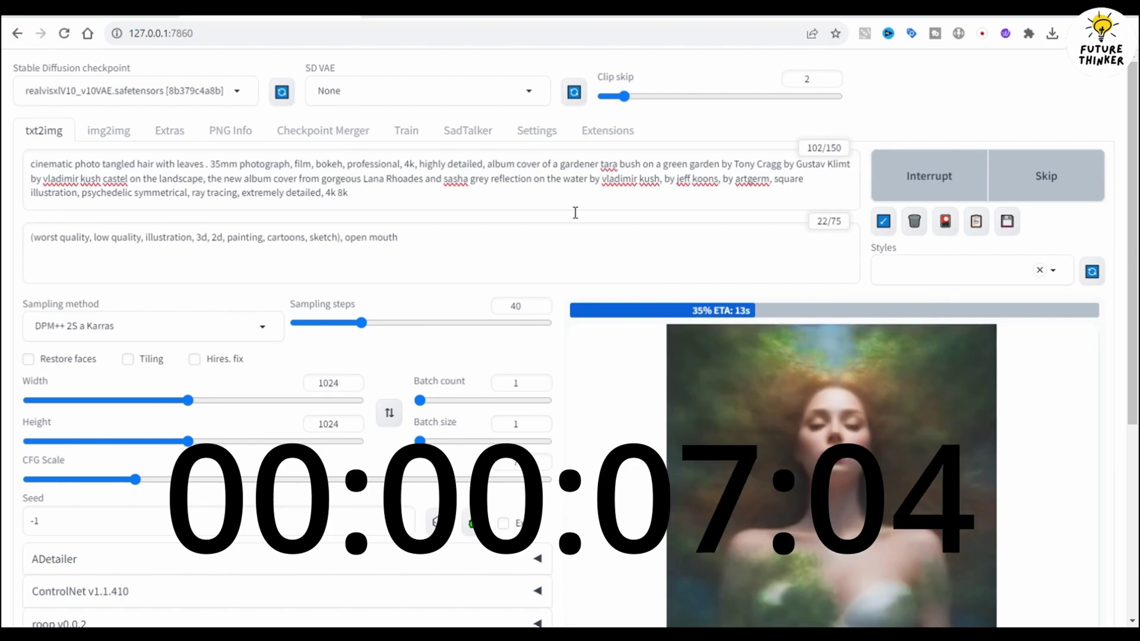
{"action": "scroll", "coordinate": [575, 212], "scroll_direction": "down", "scroll_amount": 1}
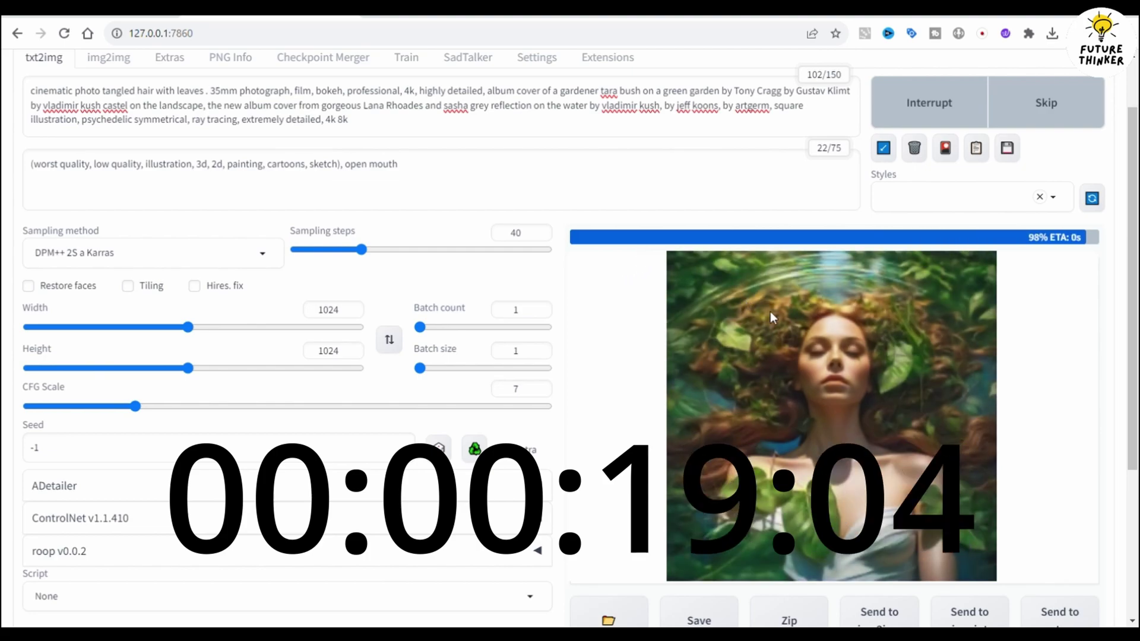
{"action": "left_click", "coordinate": [823, 323]}
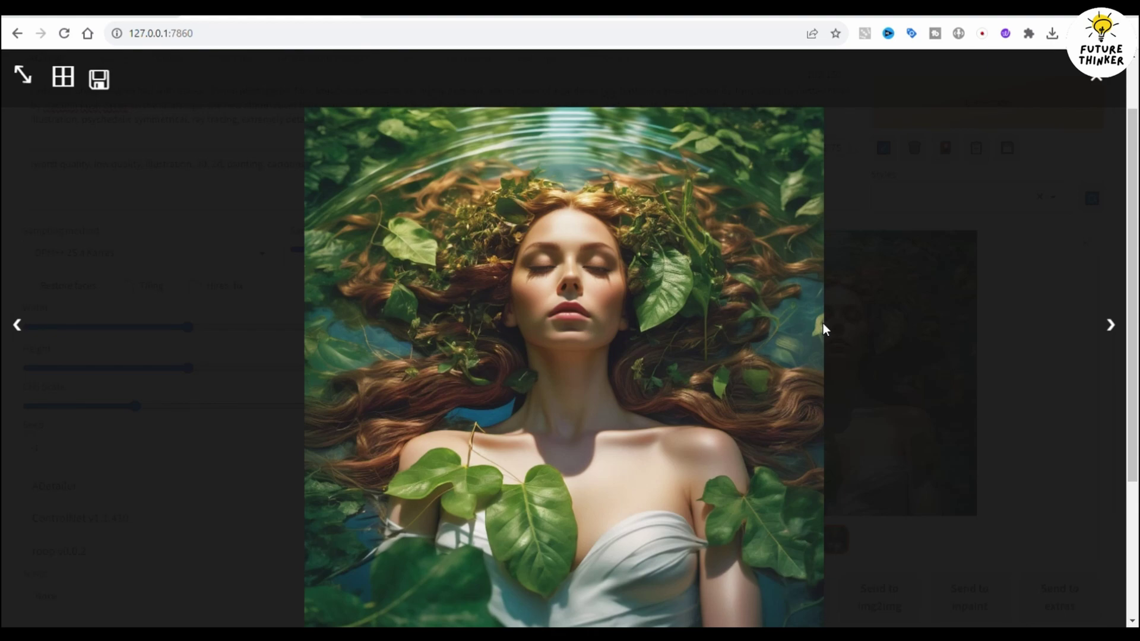
- Inspect the raw leafy-hair image file at full resolution, then go back to the txt2img page
{"action": "left_click", "coordinate": [725, 303]}
{"action": "left_click", "coordinate": [483, 199]}
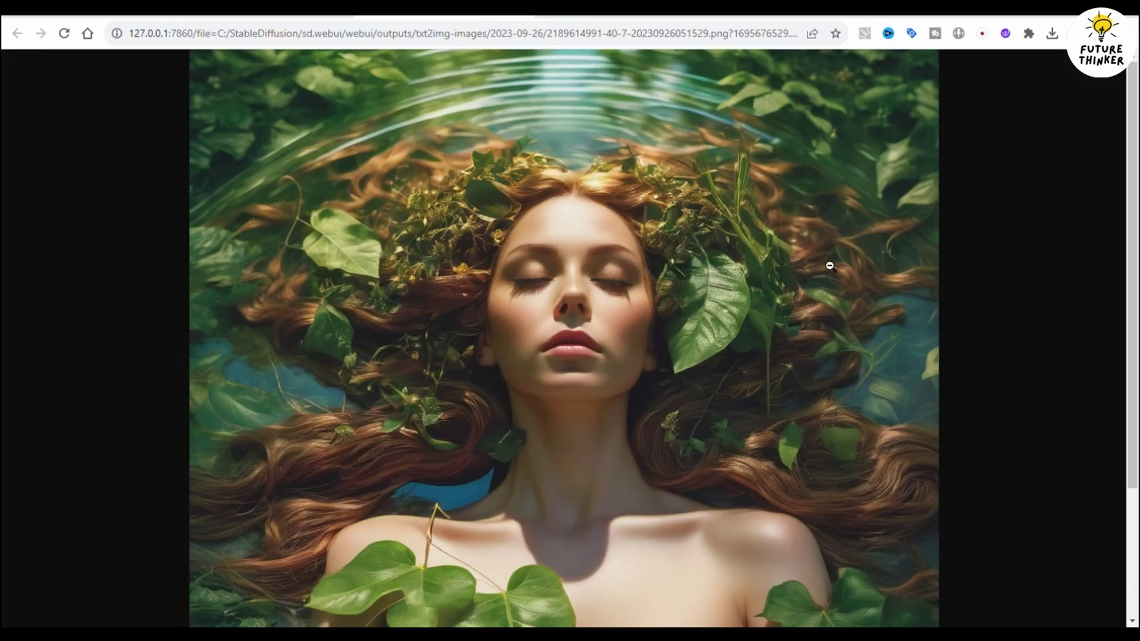
{"action": "scroll", "coordinate": [829, 266], "scroll_direction": "down", "scroll_amount": 3}
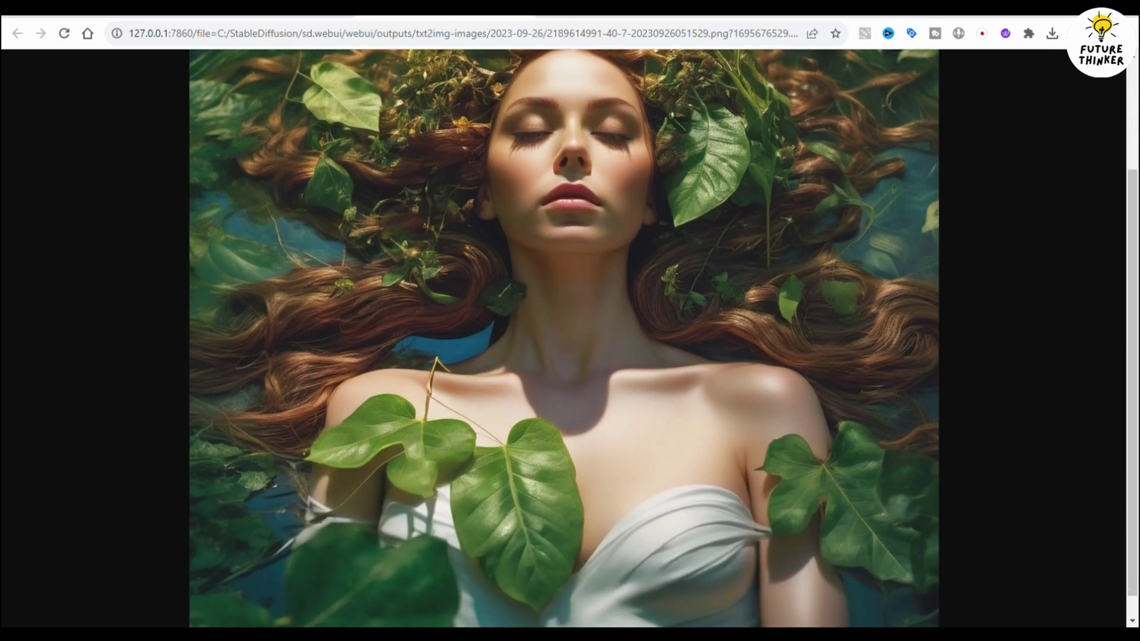
{"action": "key", "text": "alt+Left"}
{"action": "left_click", "coordinate": [204, 185]}
{"action": "scroll", "coordinate": [781, 427], "scroll_direction": "down", "scroll_amount": 2}
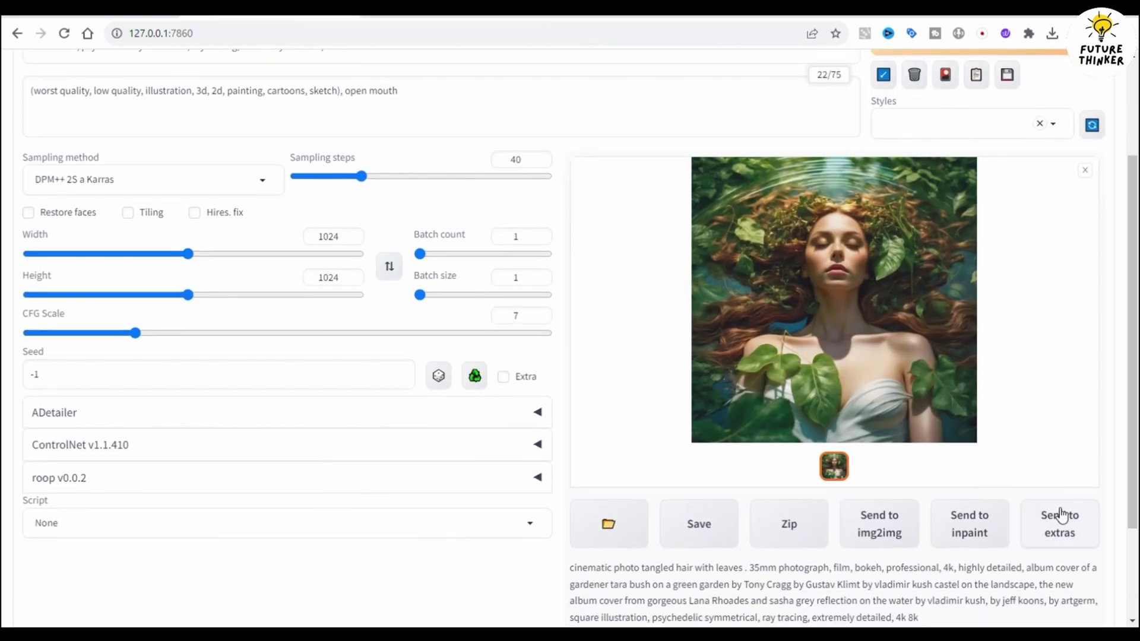
- Send the portrait to Extras and upscale it 2.5x with 4xESRGAN and 4x-UltraSharp
{"action": "left_click", "coordinate": [1057, 519]}
{"action": "double_click", "coordinate": [499, 349]}
{"action": "type", "text": "2.5"}
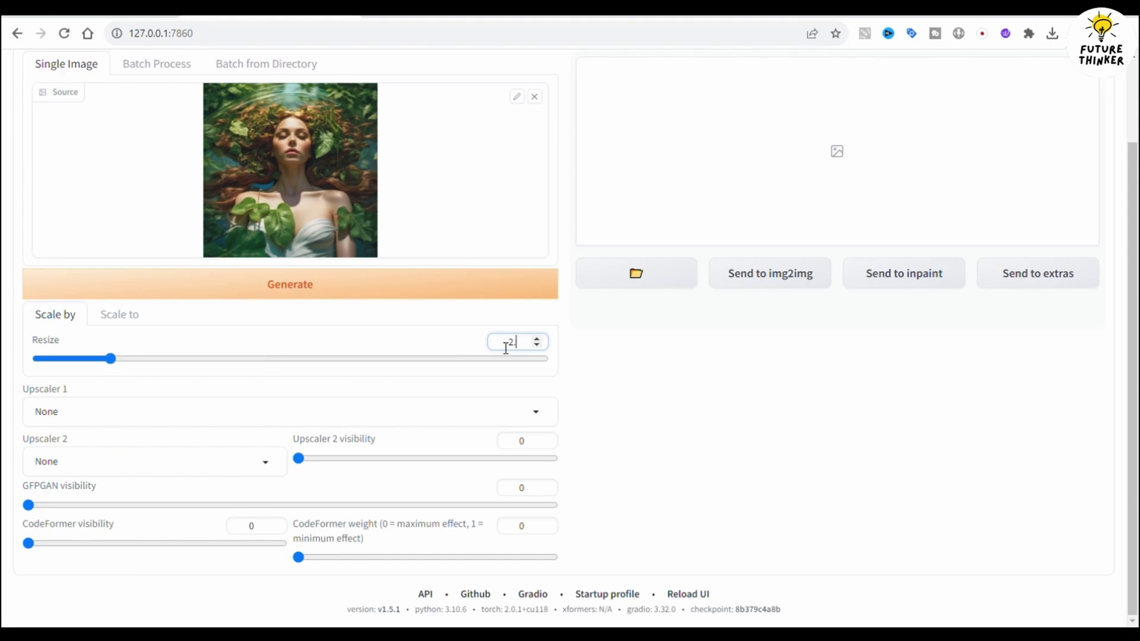
{"action": "left_click", "coordinate": [193, 422]}
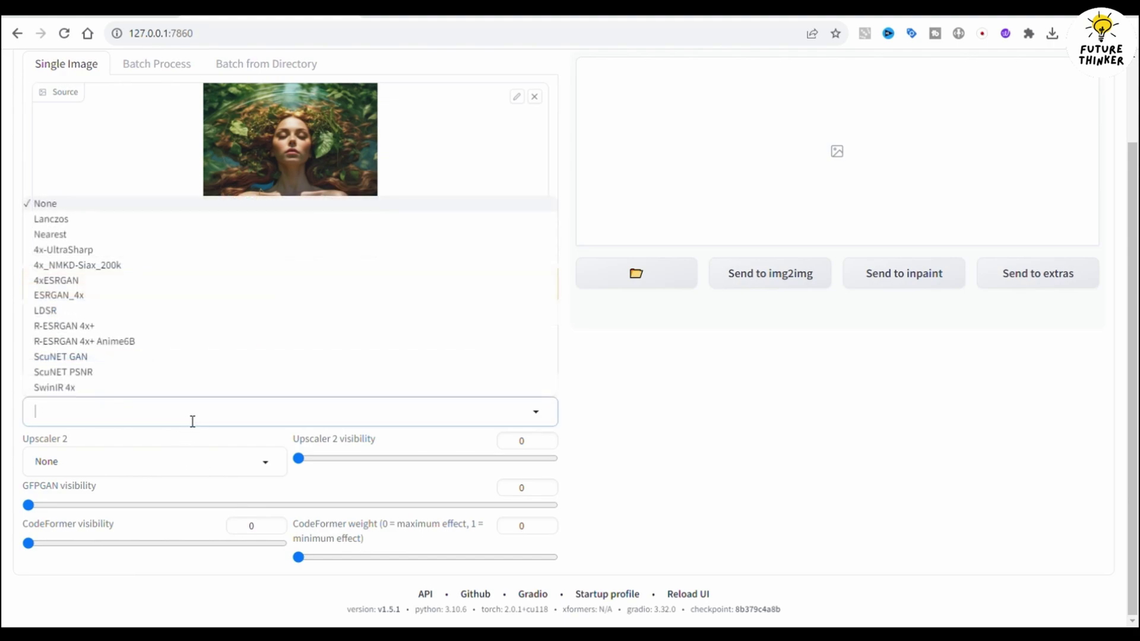
{"action": "left_click", "coordinate": [75, 282]}
{"action": "left_click", "coordinate": [103, 464]}
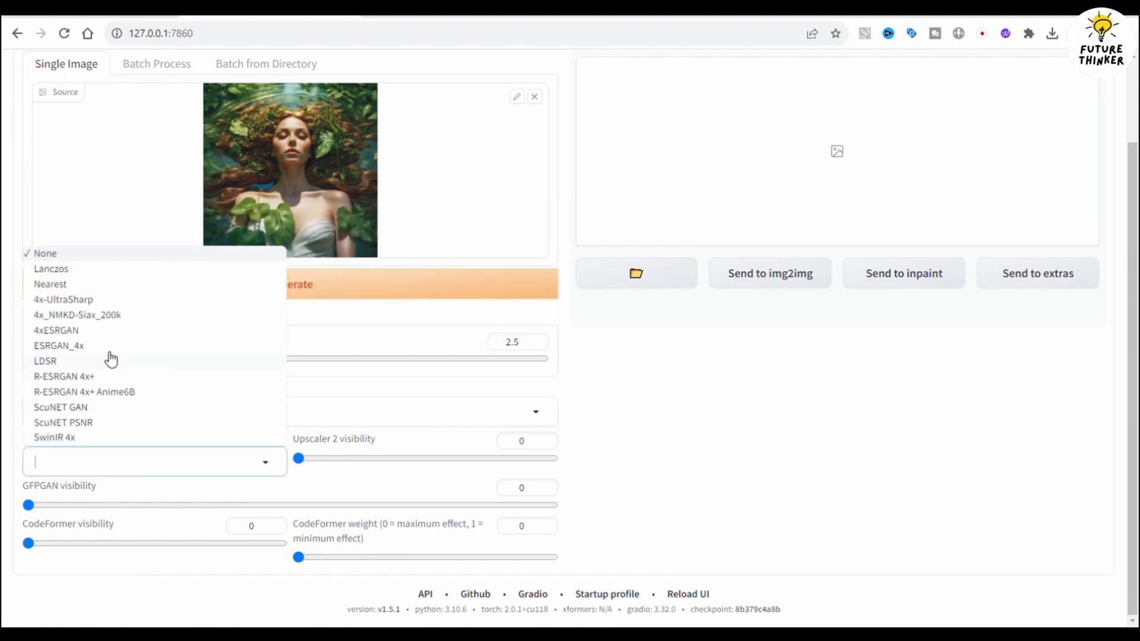
{"action": "left_click", "coordinate": [112, 301]}
{"action": "left_click", "coordinate": [213, 289]}
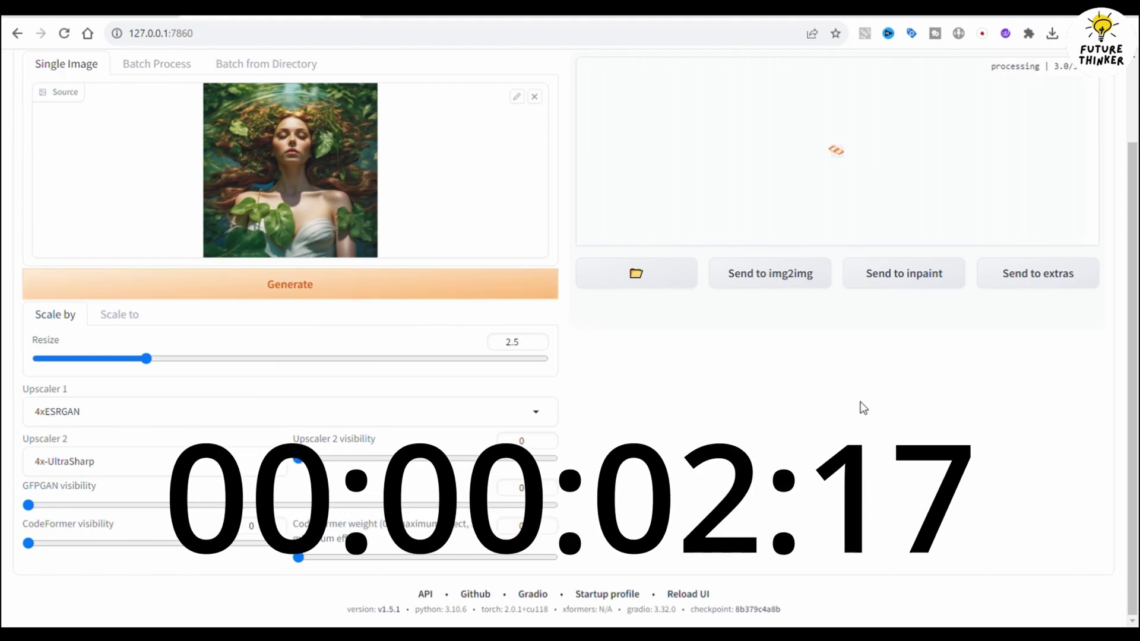
{"action": "scroll", "coordinate": [862, 408], "scroll_direction": "up", "scroll_amount": 1}
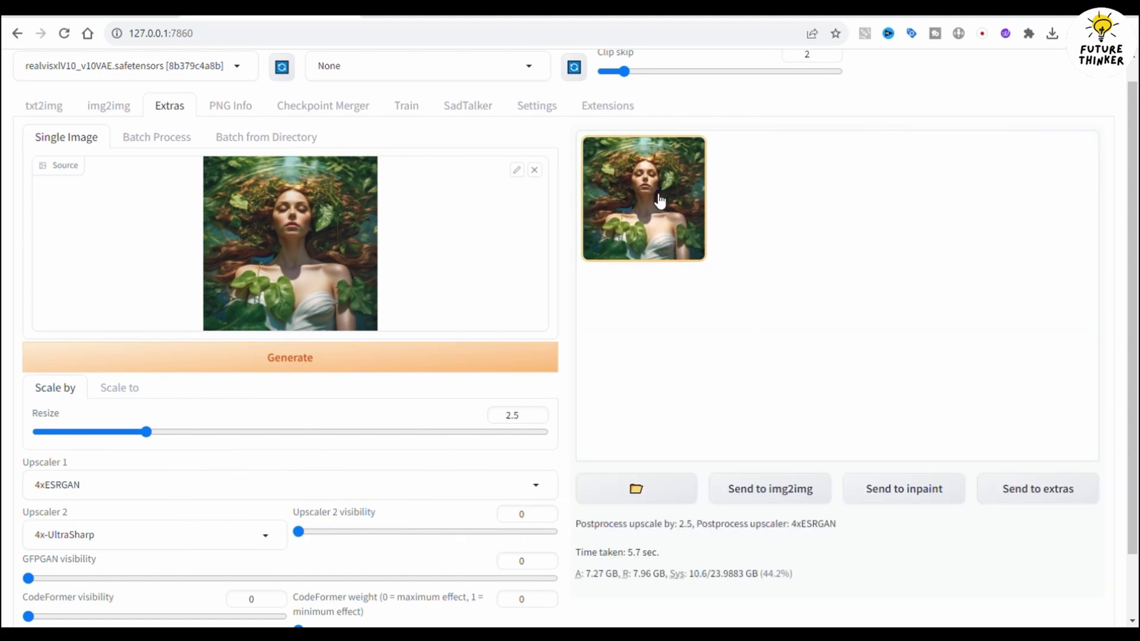
- Open the upscaled PNG on its own and fit it to the window
{"action": "left_click", "coordinate": [642, 241]}
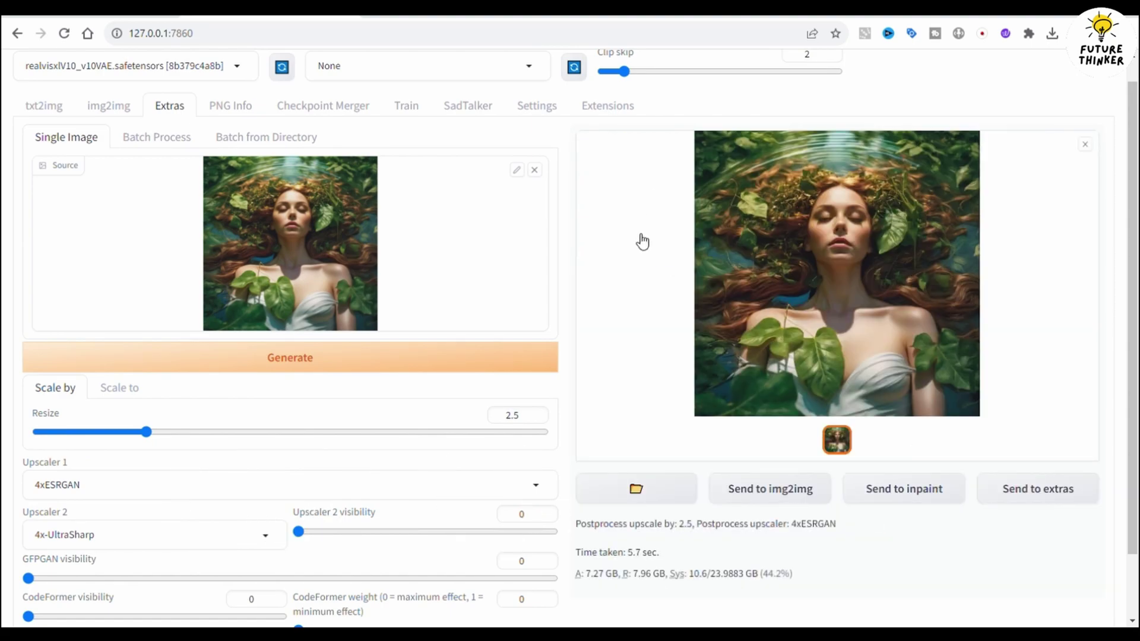
{"action": "left_click", "coordinate": [478, 20]}
{"action": "left_click", "coordinate": [516, 227]}
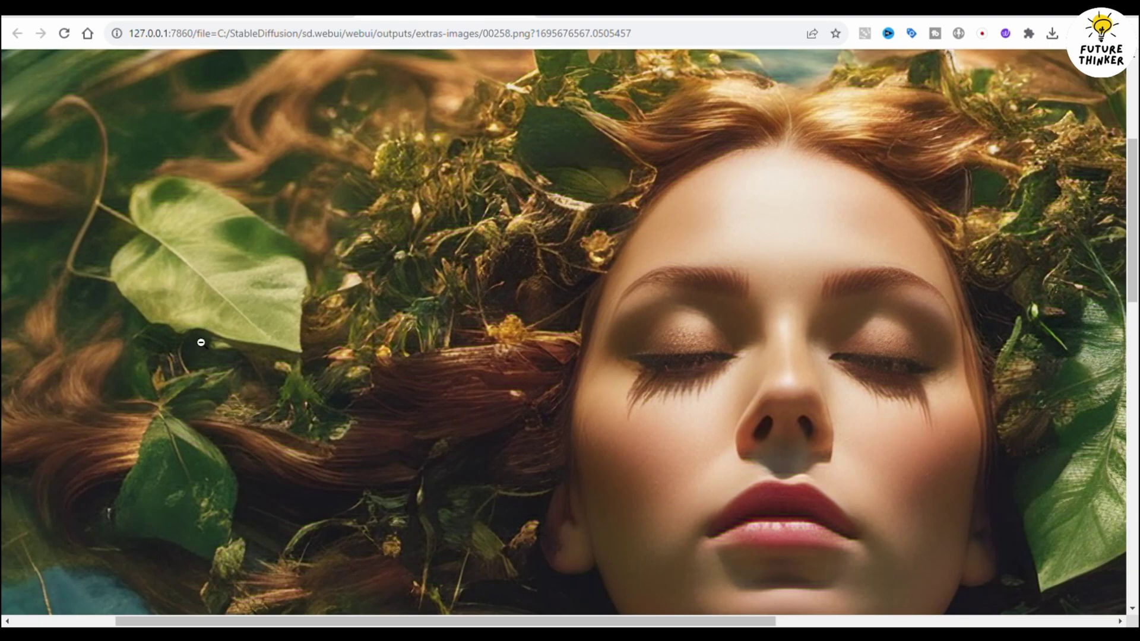
{"action": "scroll", "coordinate": [195, 421], "scroll_direction": "down", "scroll_amount": 5}
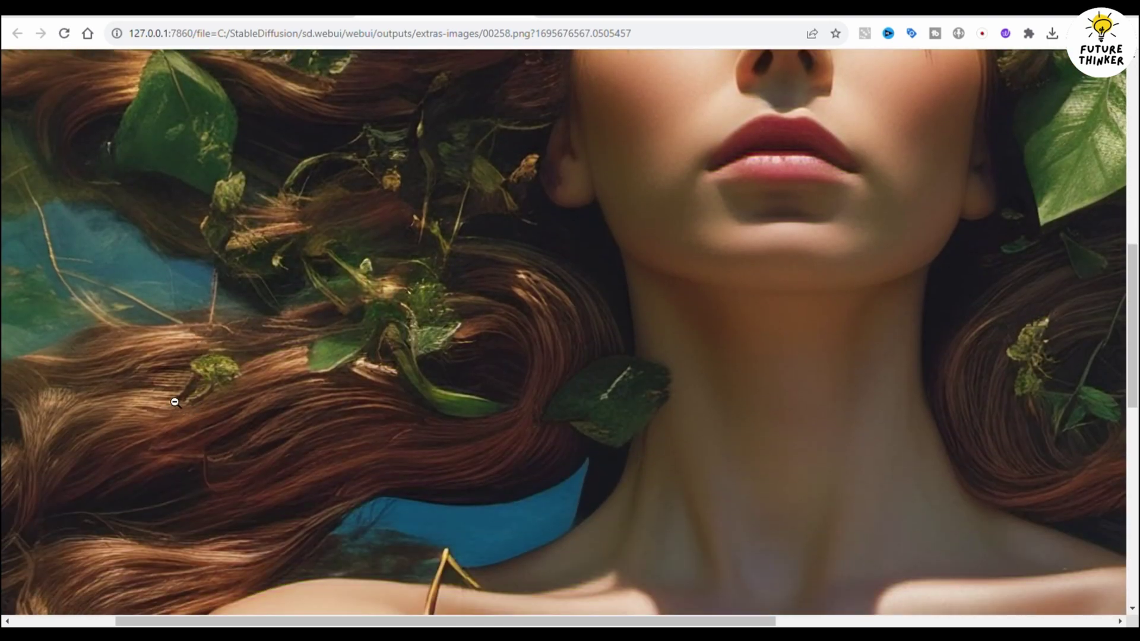
{"action": "left_click", "coordinate": [174, 402]}
- Zoom to 100% around the left shoulder, pan over the detail, then fit the image again
{"action": "left_click", "coordinate": [311, 421]}
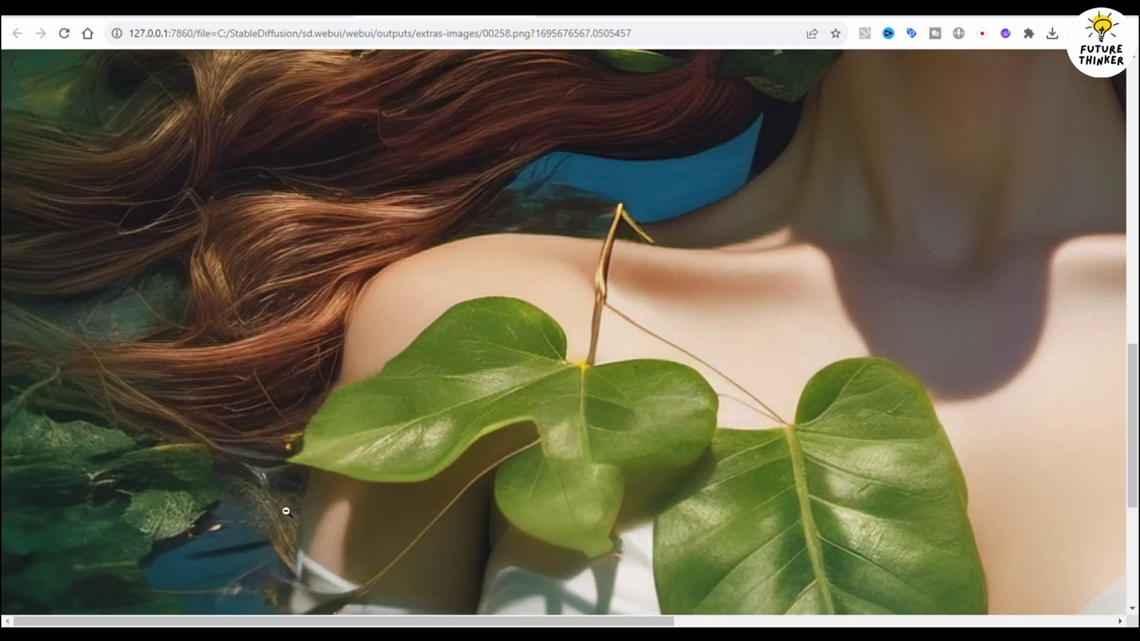
{"action": "scroll", "coordinate": [249, 509], "scroll_direction": "down", "scroll_amount": 4}
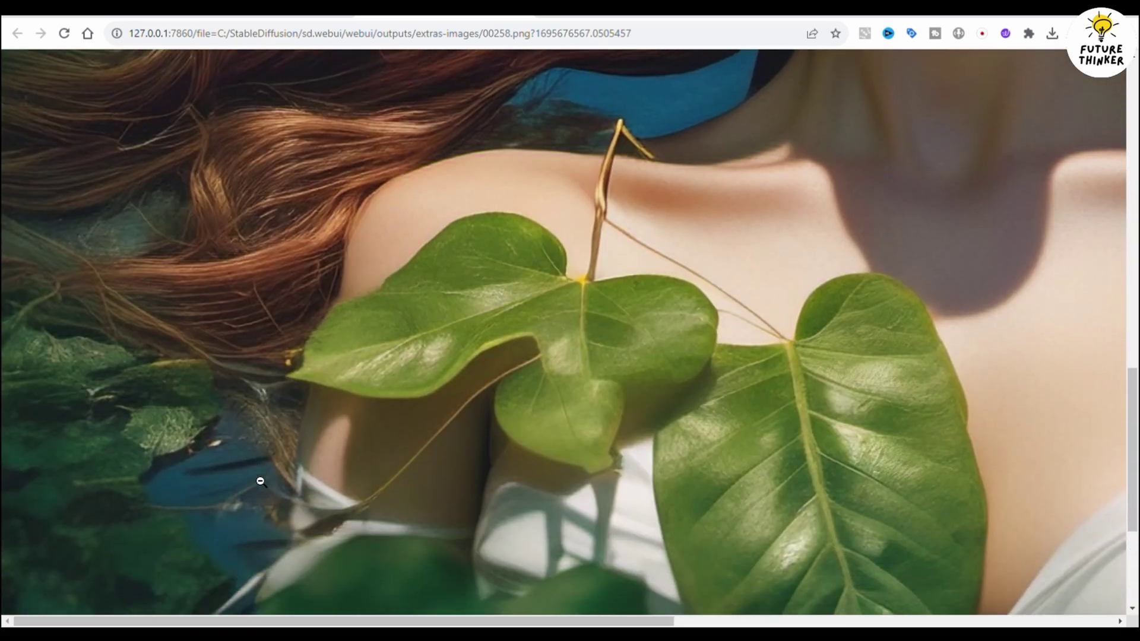
{"action": "scroll", "coordinate": [226, 445], "scroll_direction": "up", "scroll_amount": 4}
{"action": "scroll", "coordinate": [196, 415], "scroll_direction": "up", "scroll_amount": 3}
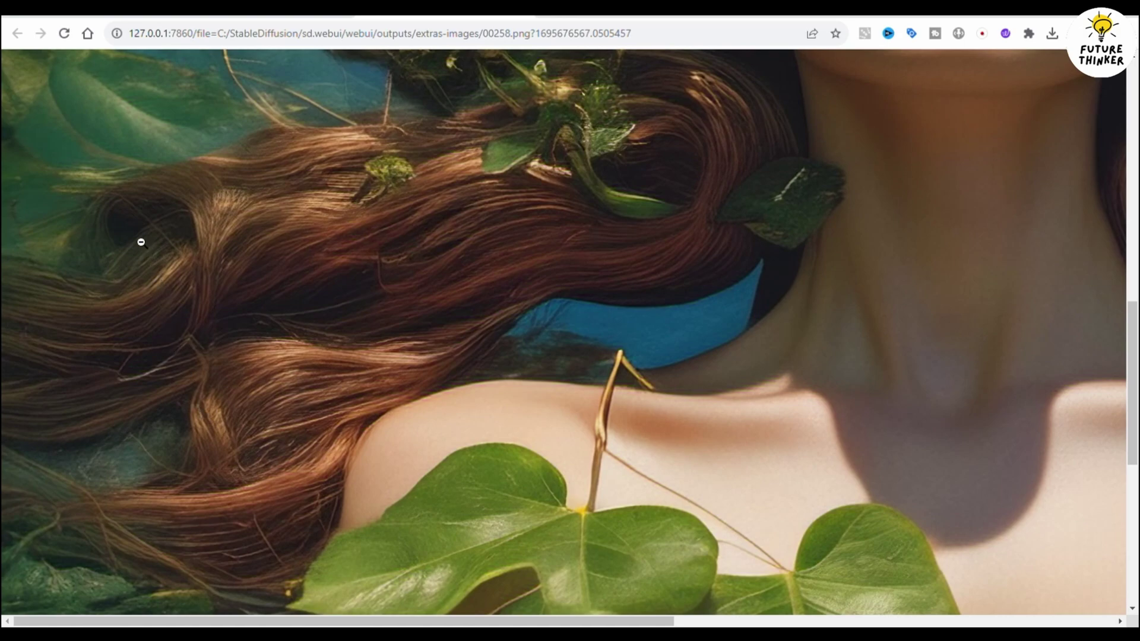
{"action": "scroll", "coordinate": [133, 249], "scroll_direction": "up", "scroll_amount": 1}
{"action": "scroll", "coordinate": [291, 240], "scroll_direction": "up", "scroll_amount": 3}
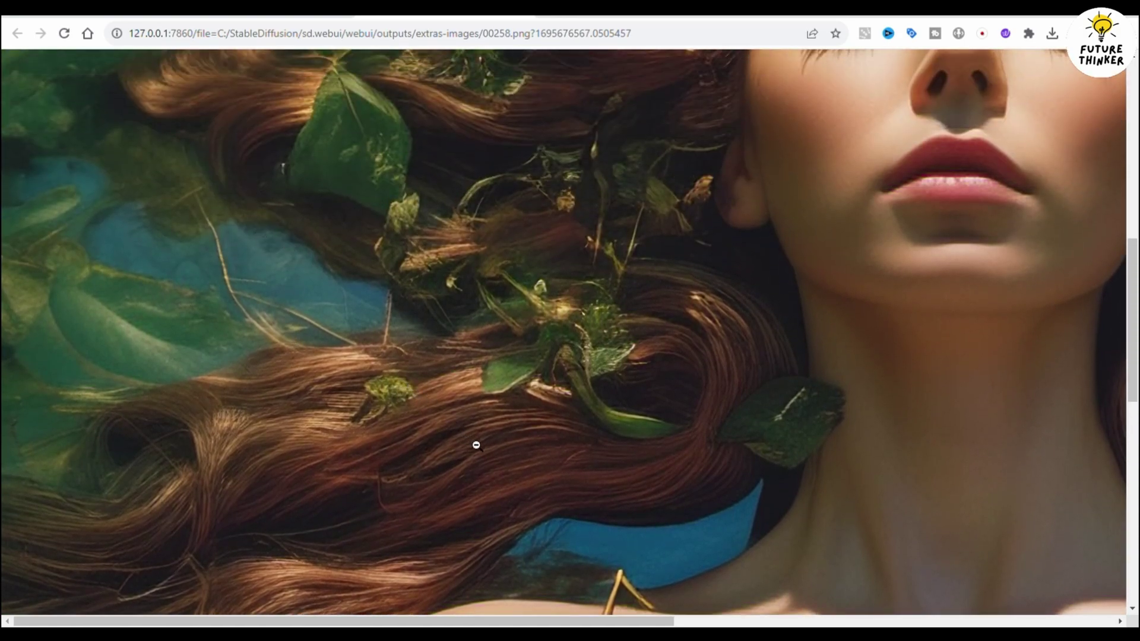
{"action": "scroll", "coordinate": [475, 445], "scroll_direction": "down", "scroll_amount": 3}
{"action": "scroll", "coordinate": [476, 446], "scroll_direction": "up", "scroll_amount": 10}
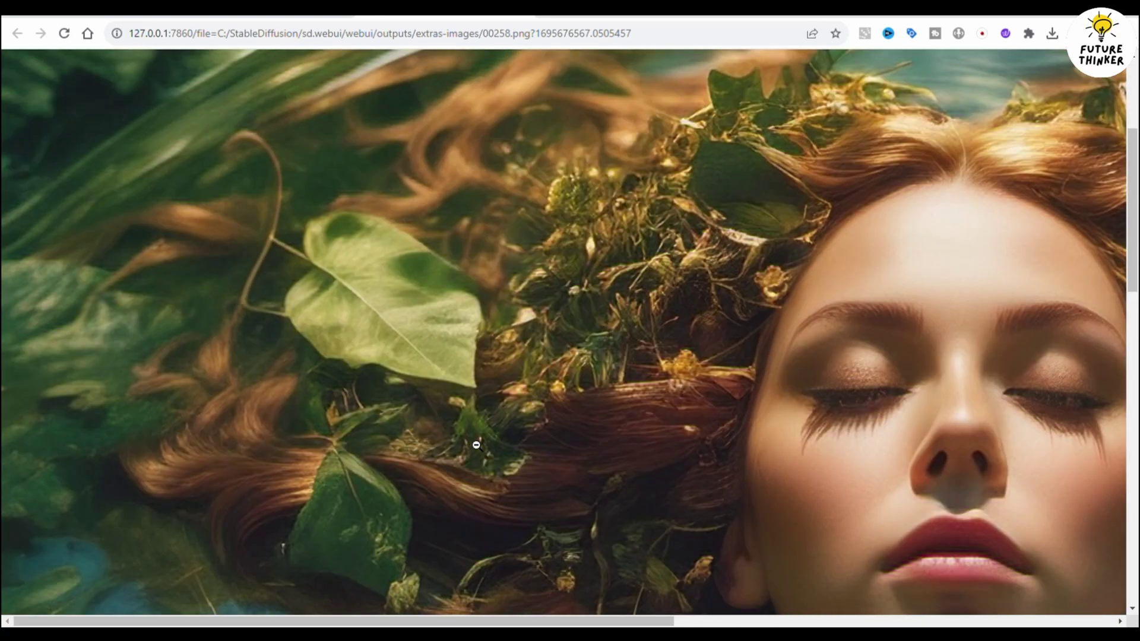
{"action": "scroll", "coordinate": [476, 446], "scroll_direction": "up", "scroll_amount": 1}
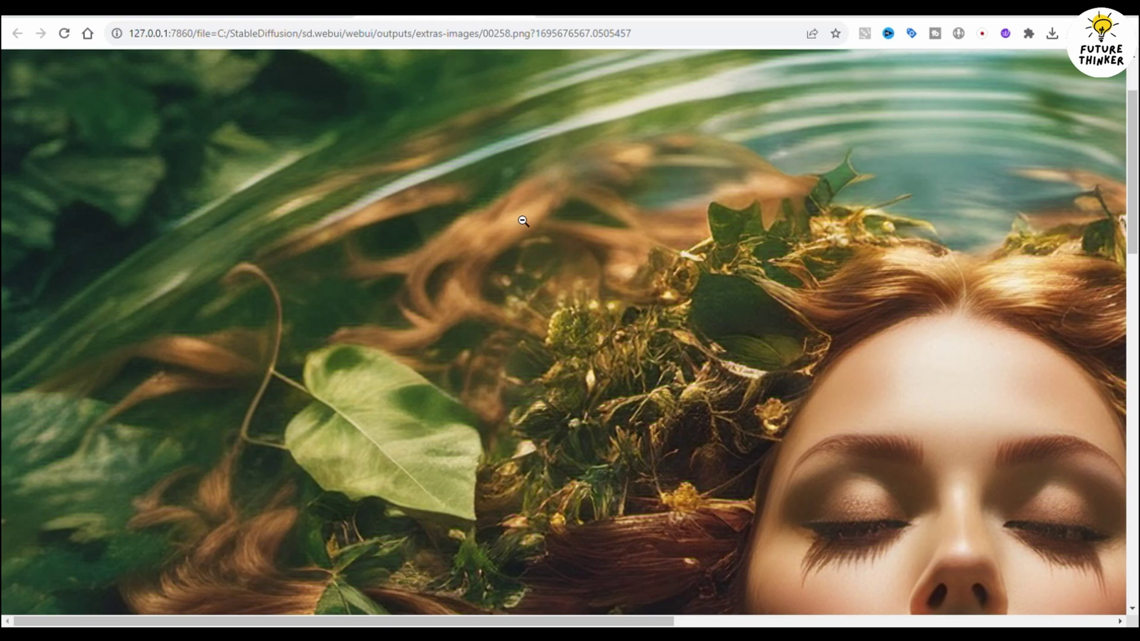
{"action": "left_click", "coordinate": [524, 331]}
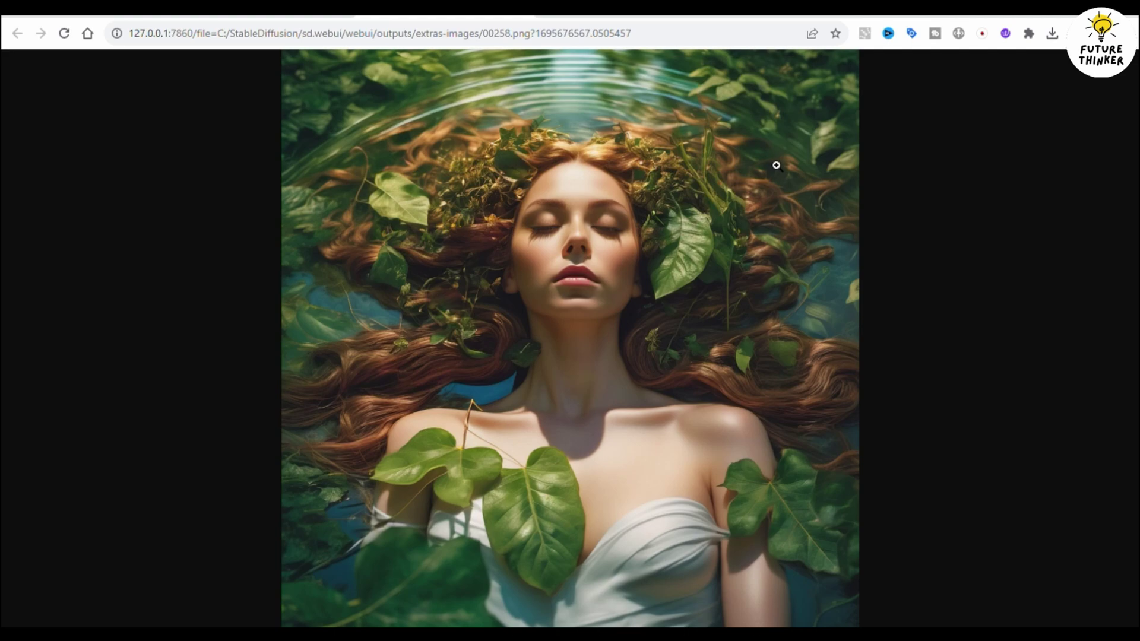
- Zoom to 100% on the head and water, then fit the whole image back in the window
{"action": "left_click", "coordinate": [775, 166]}
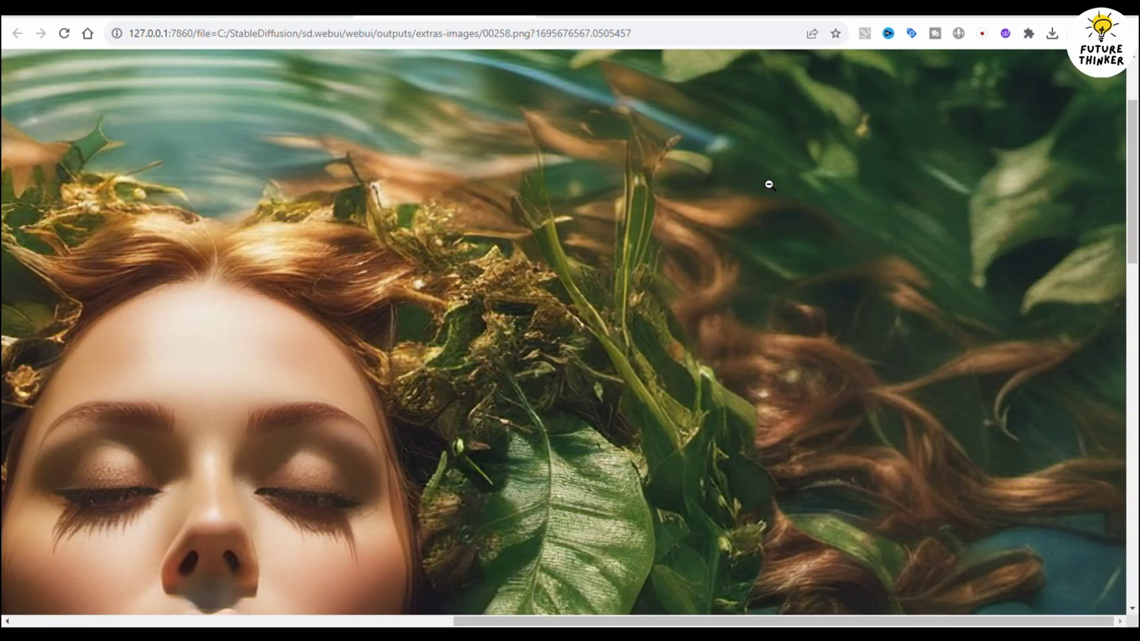
{"action": "left_click", "coordinate": [1031, 376]}
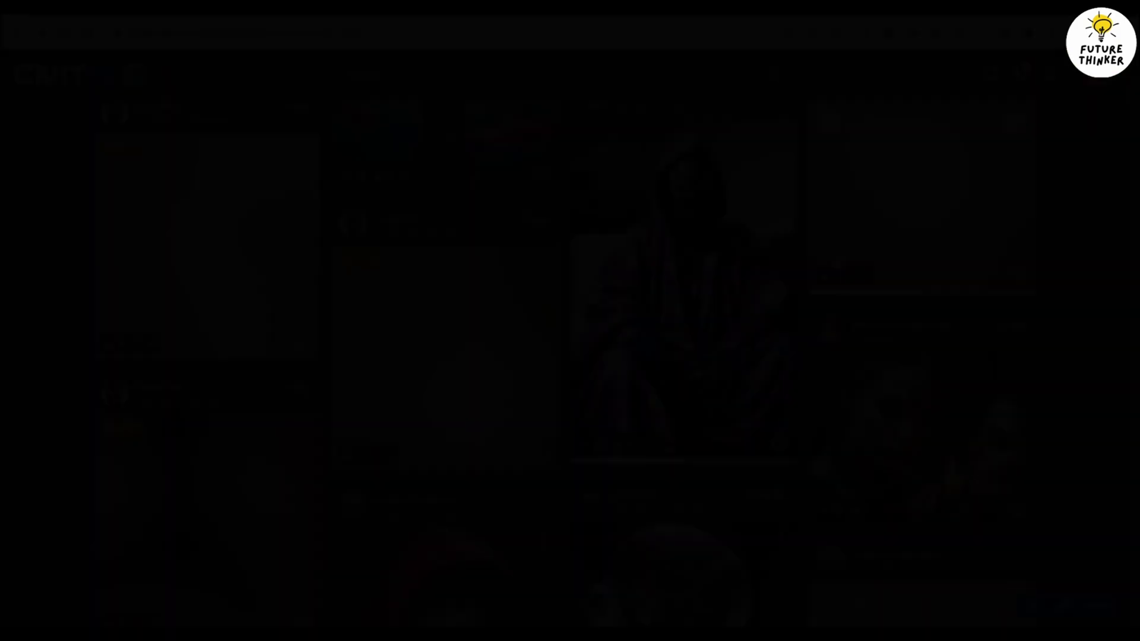
{"action": "scroll", "coordinate": [837, 261], "scroll_direction": "down", "scroll_amount": 3}
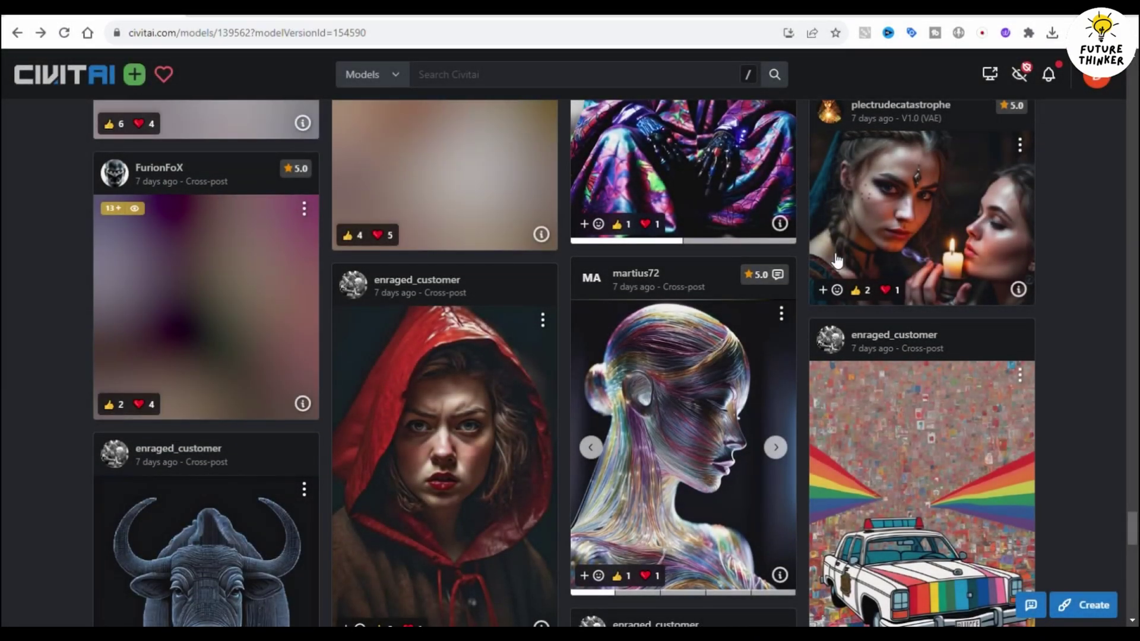
- Open the candlelit enchantress image on Civitai, copy its prompt, and return to the WebUI
{"action": "left_click", "coordinate": [893, 248]}
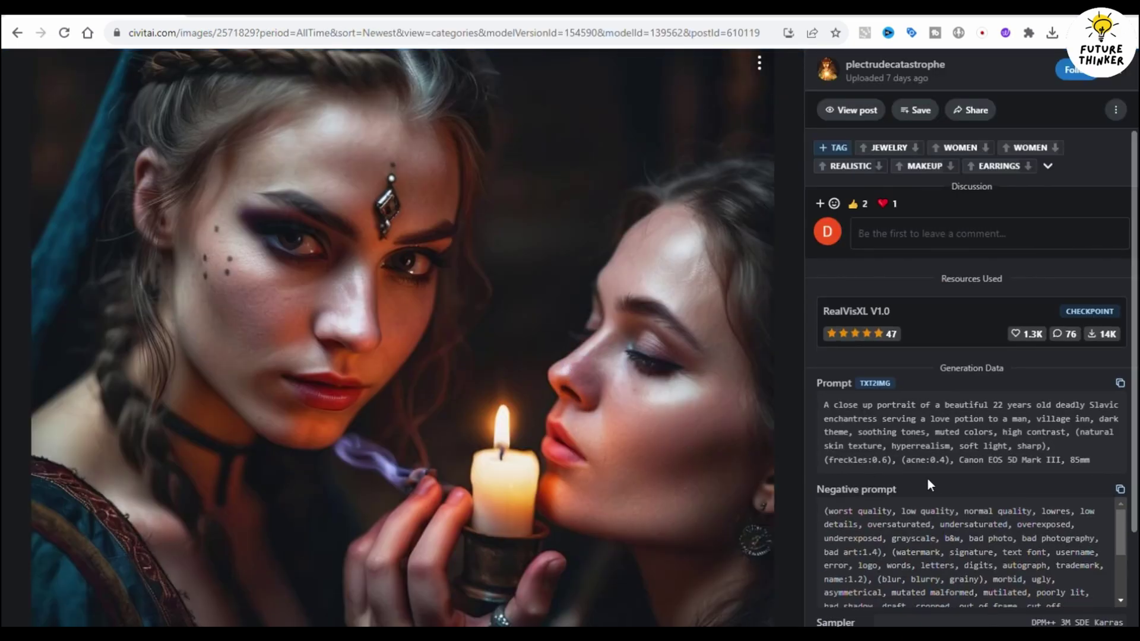
{"action": "left_click_drag", "start_coordinate": [1091, 456], "coordinate": [795, 408]}
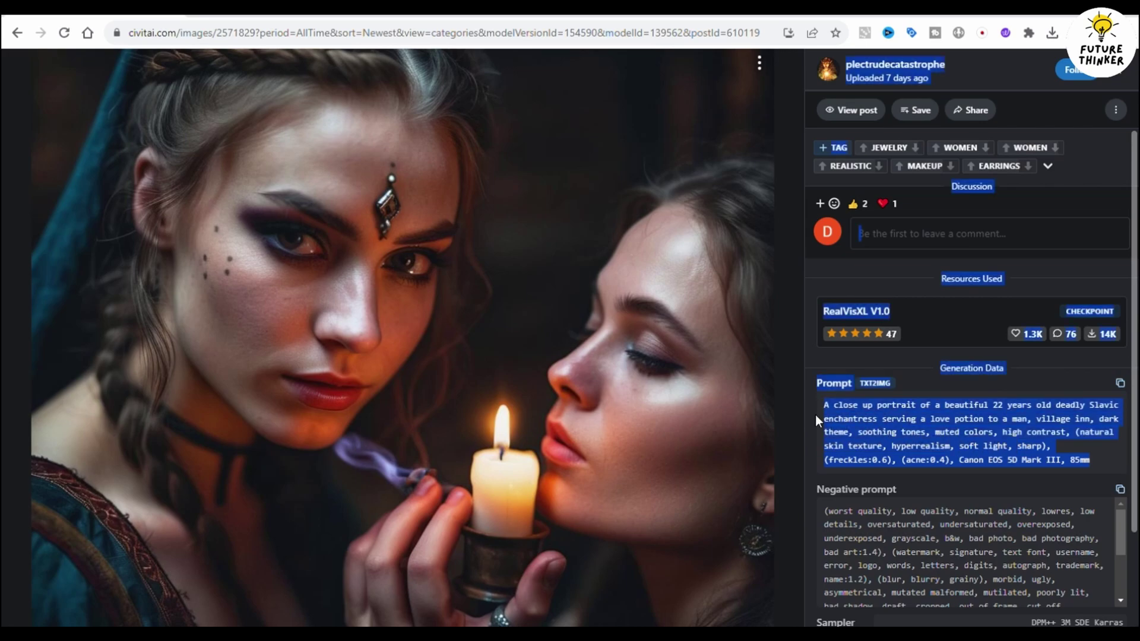
{"action": "left_click", "coordinate": [1094, 417]}
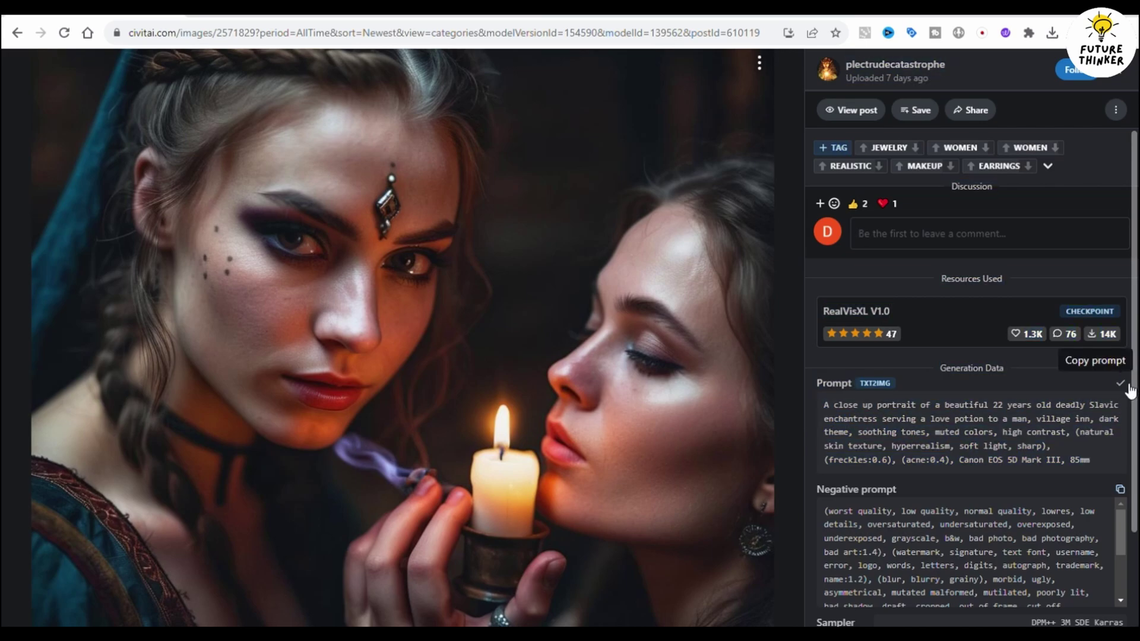
{"action": "key", "text": "ctrl+Tab"}
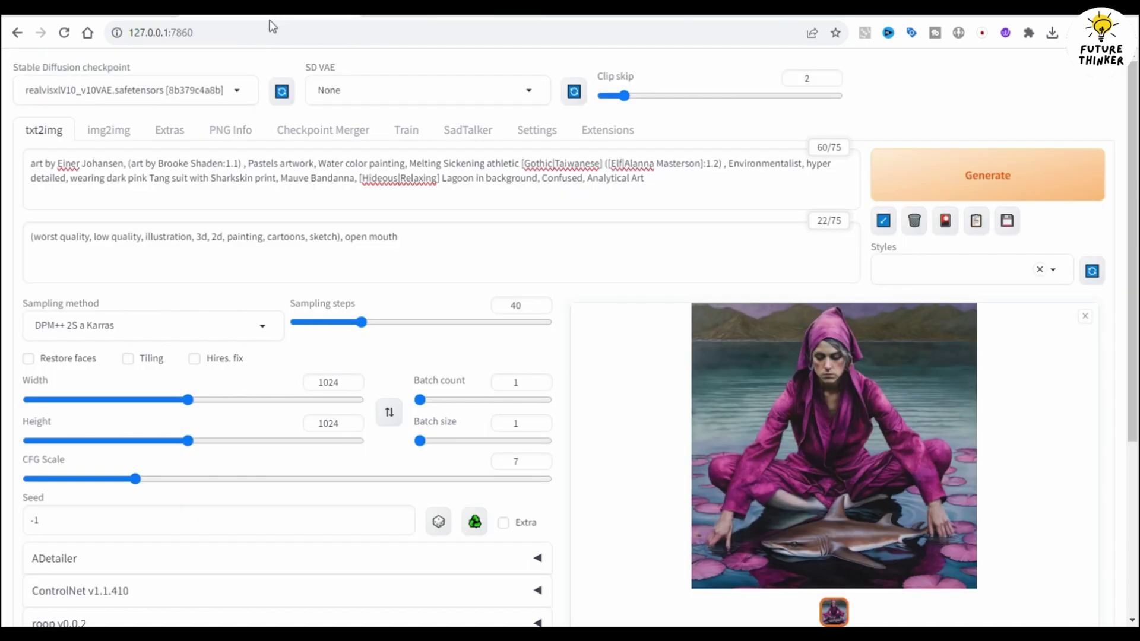
- Replace the txt2img prompt with the enchantress prompt and generate a 1024×1024 image
{"action": "key", "text": "ctrl+a"}
{"action": "key", "text": "ctrl+v"}
{"action": "left_click", "coordinate": [1016, 182]}
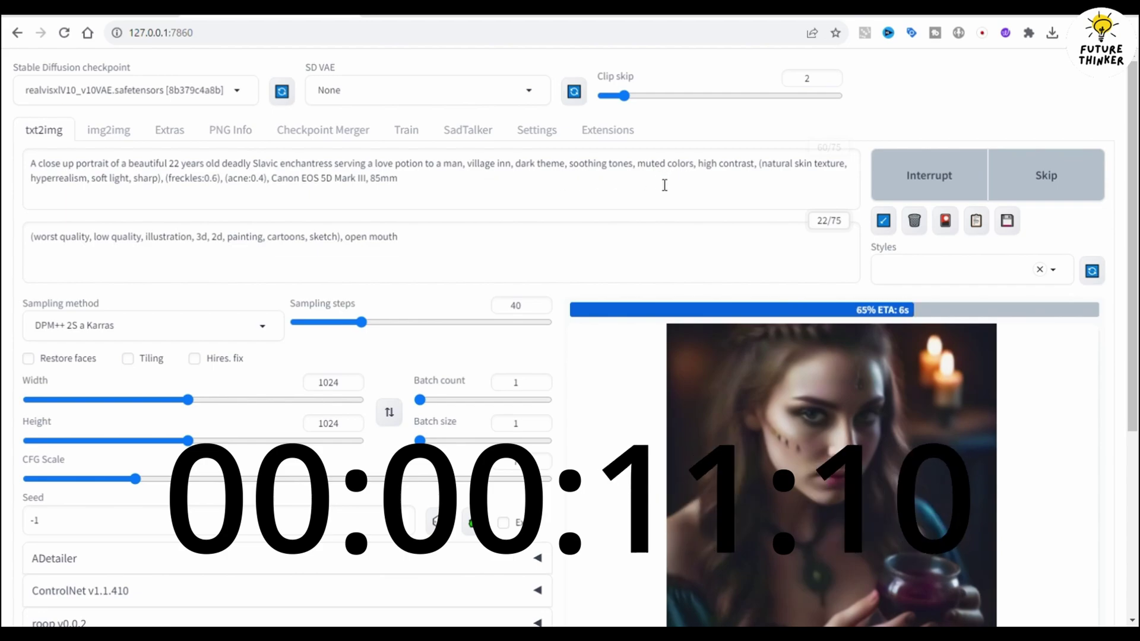
{"action": "scroll", "coordinate": [667, 185], "scroll_direction": "down", "scroll_amount": 1}
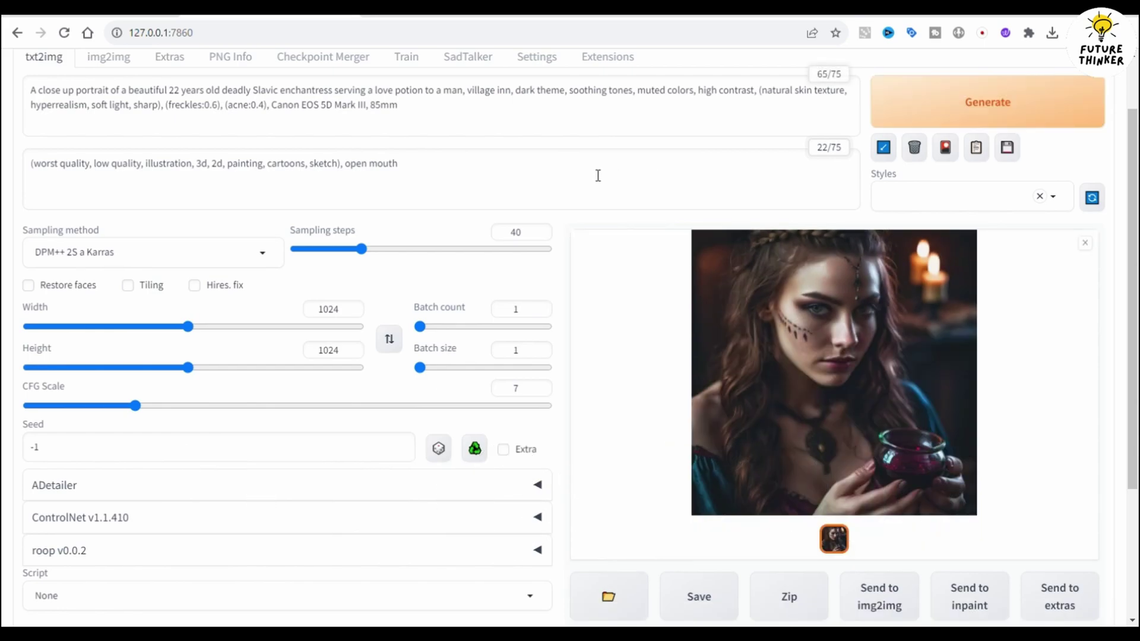
- Preview the enchantress portrait full-screen, then upscale it 2.5x with 4xESRGAN in Extras
{"action": "left_click", "coordinate": [767, 315]}
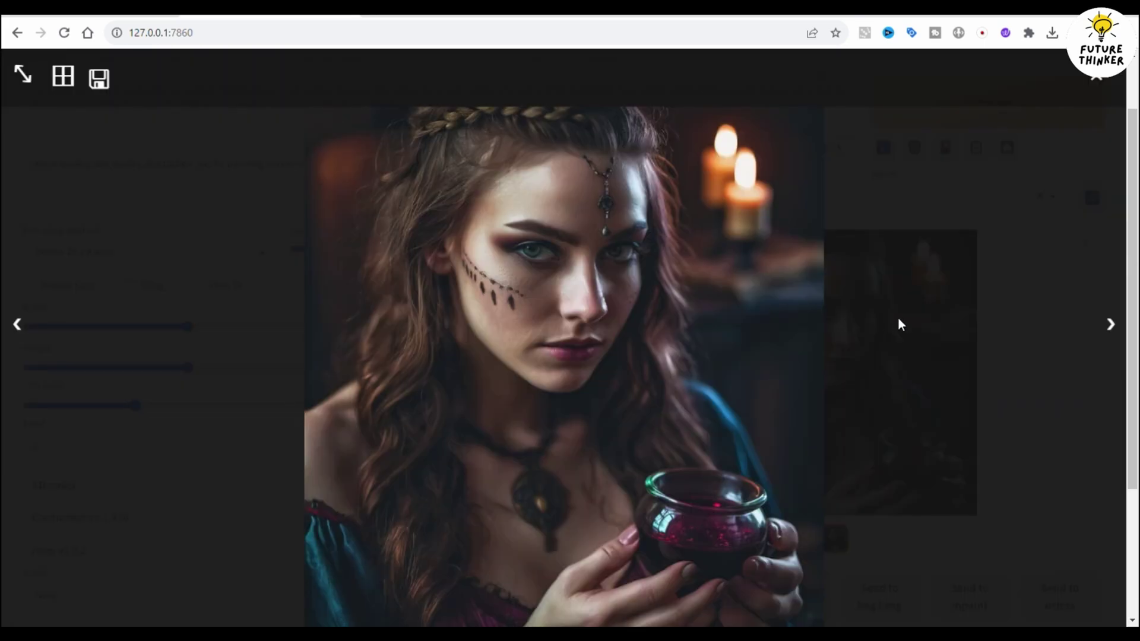
{"action": "scroll", "coordinate": [898, 318], "scroll_direction": "down", "scroll_amount": 1}
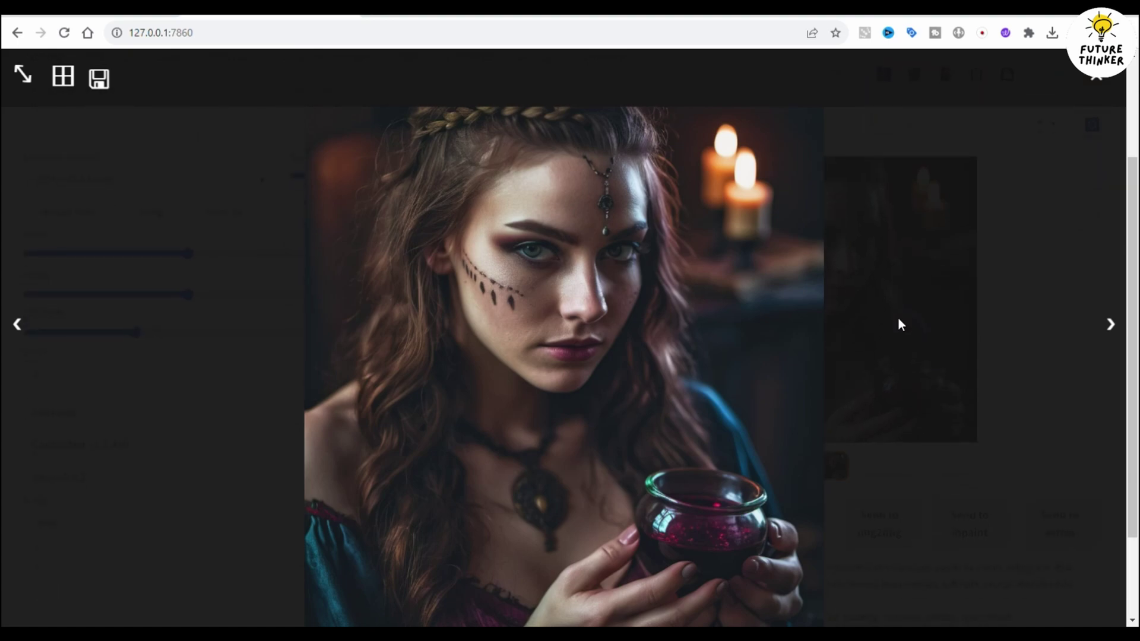
{"action": "left_click", "coordinate": [898, 324]}
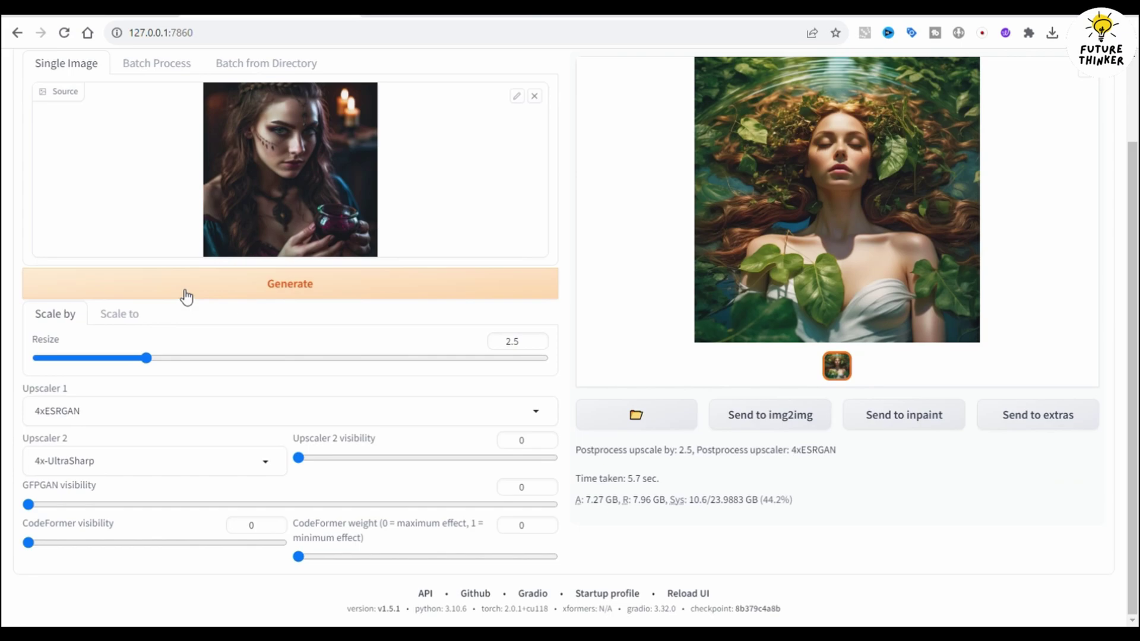
{"action": "left_click", "coordinate": [189, 289]}
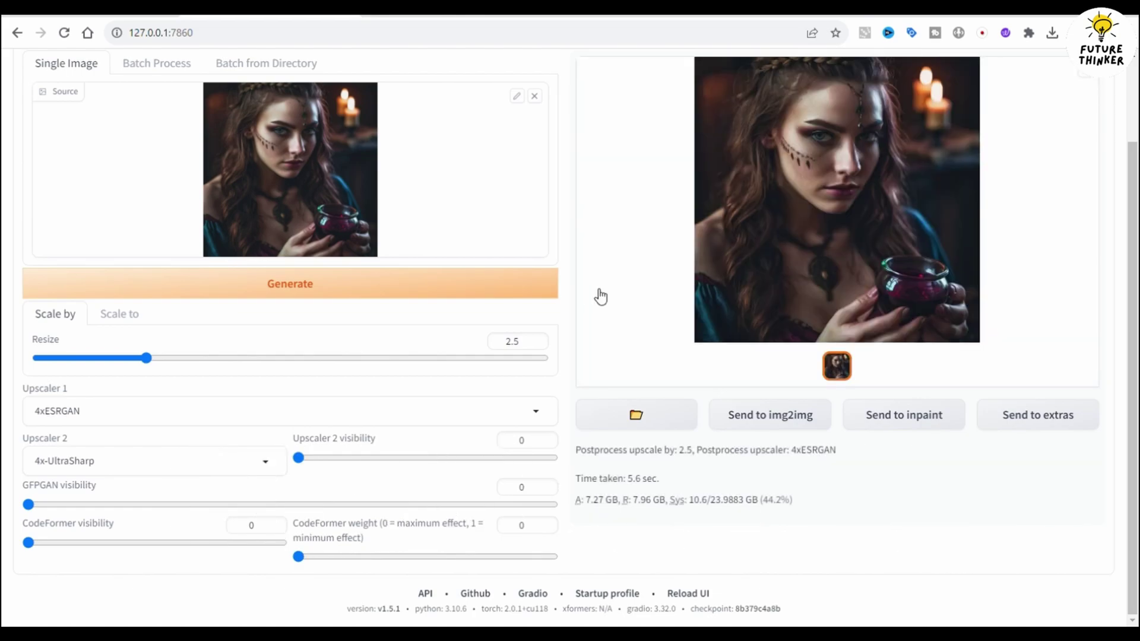
- Open the upscaled 00259.png on its own and zoom it to full size
{"action": "left_click", "coordinate": [789, 213]}
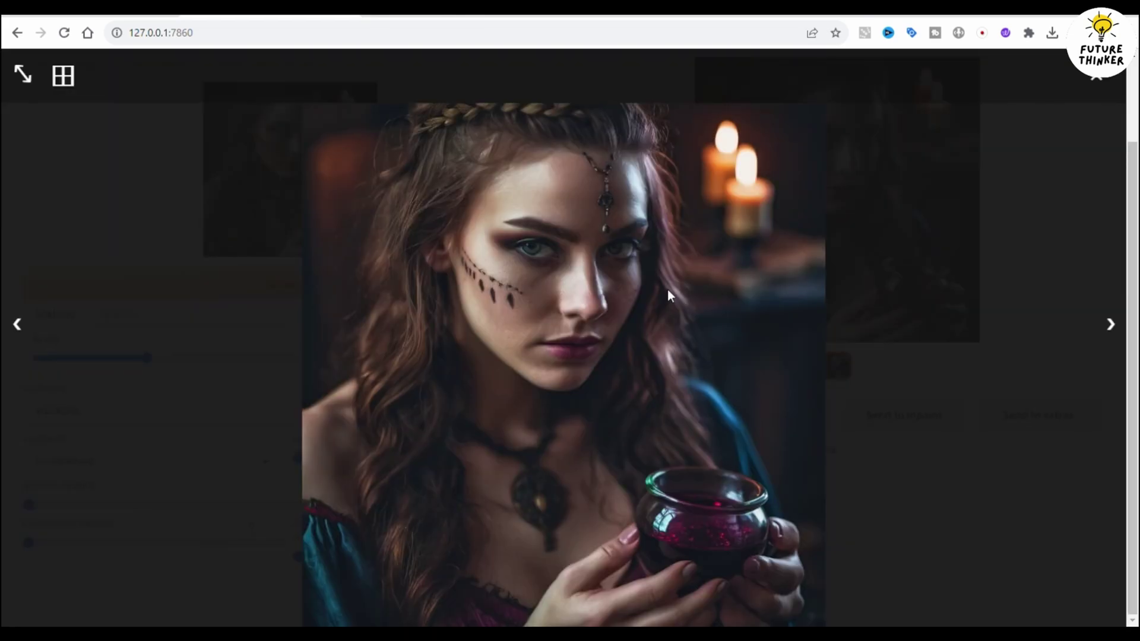
{"action": "left_click", "coordinate": [592, 194]}
{"action": "left_click", "coordinate": [558, 236]}
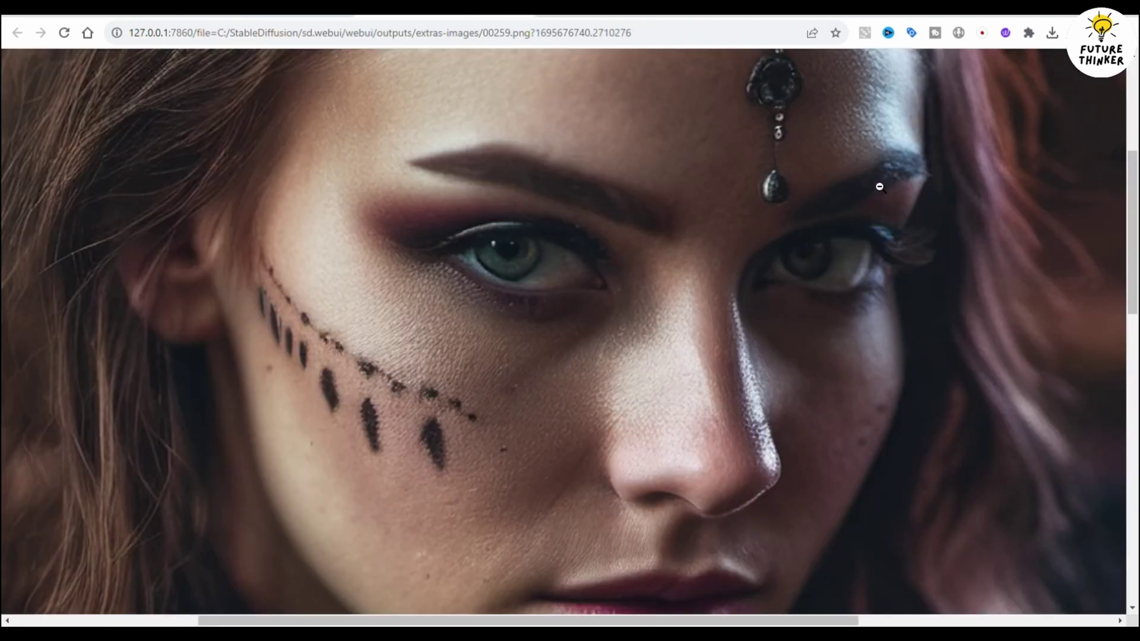
- Toggle the enchantress upscale between fit and full size to inspect the braid, hair and candles
{"action": "left_click", "coordinate": [515, 196]}
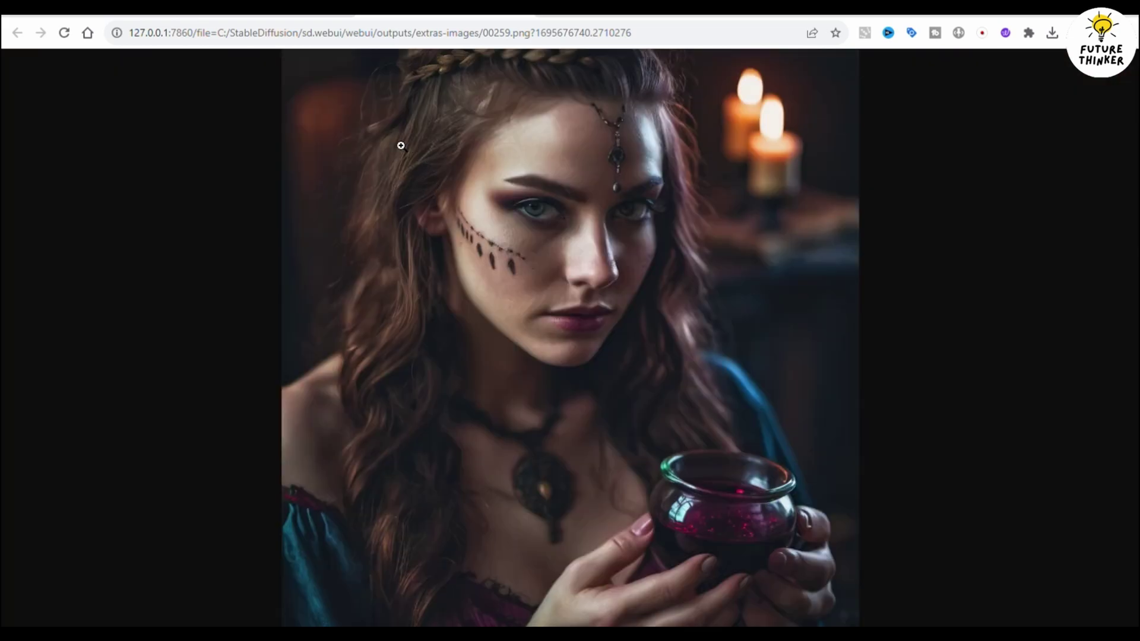
{"action": "left_click", "coordinate": [359, 121]}
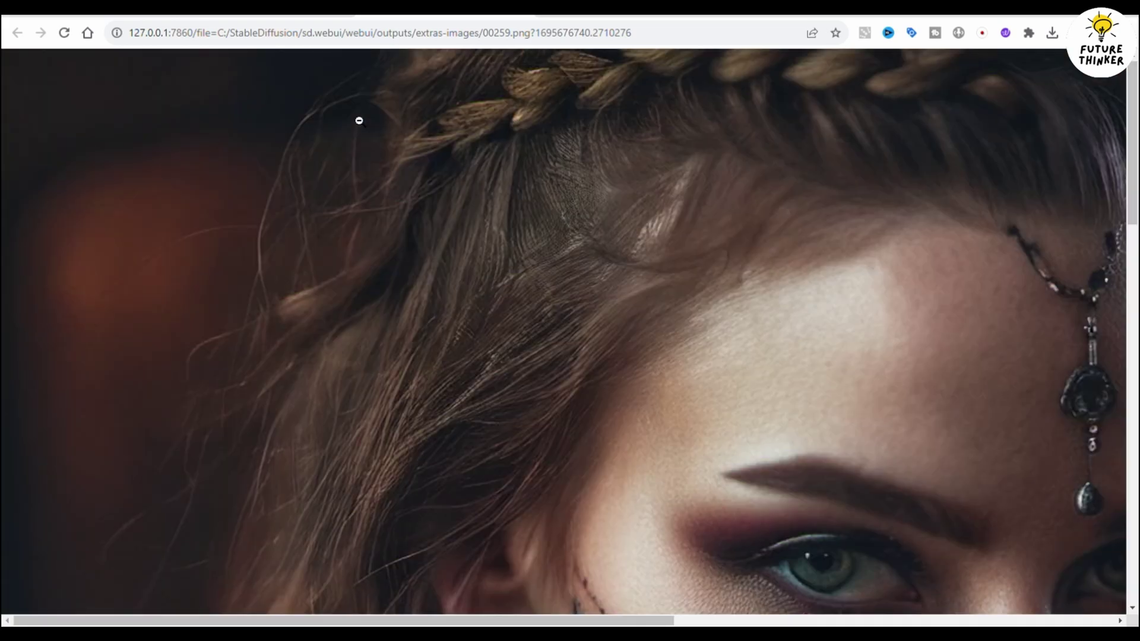
{"action": "left_click", "coordinate": [359, 120]}
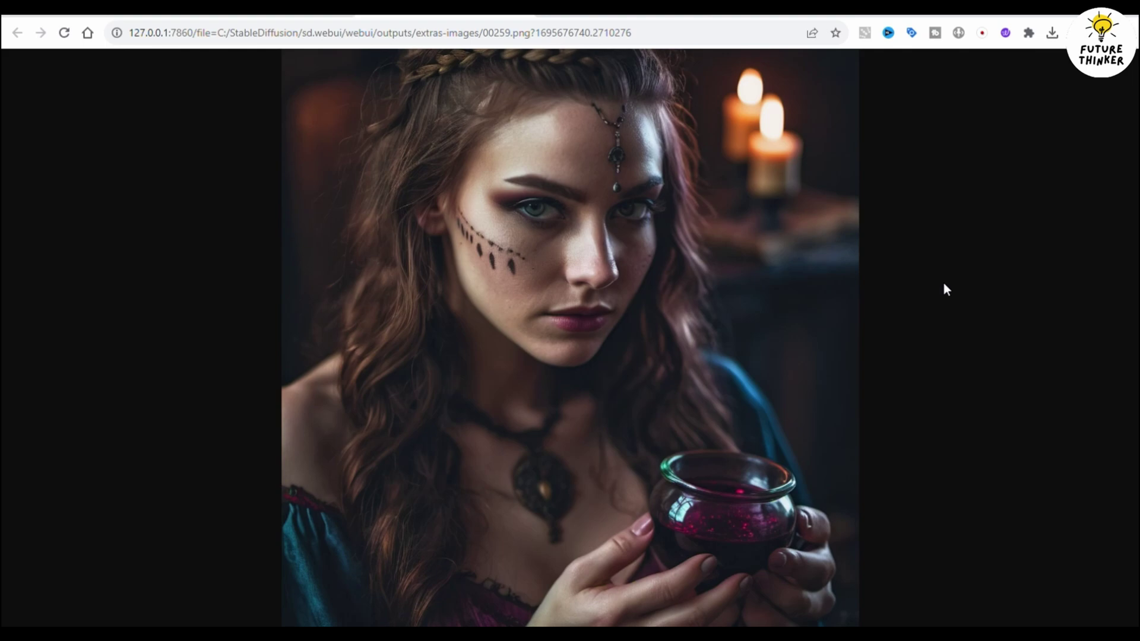
{"action": "left_click", "coordinate": [775, 153]}
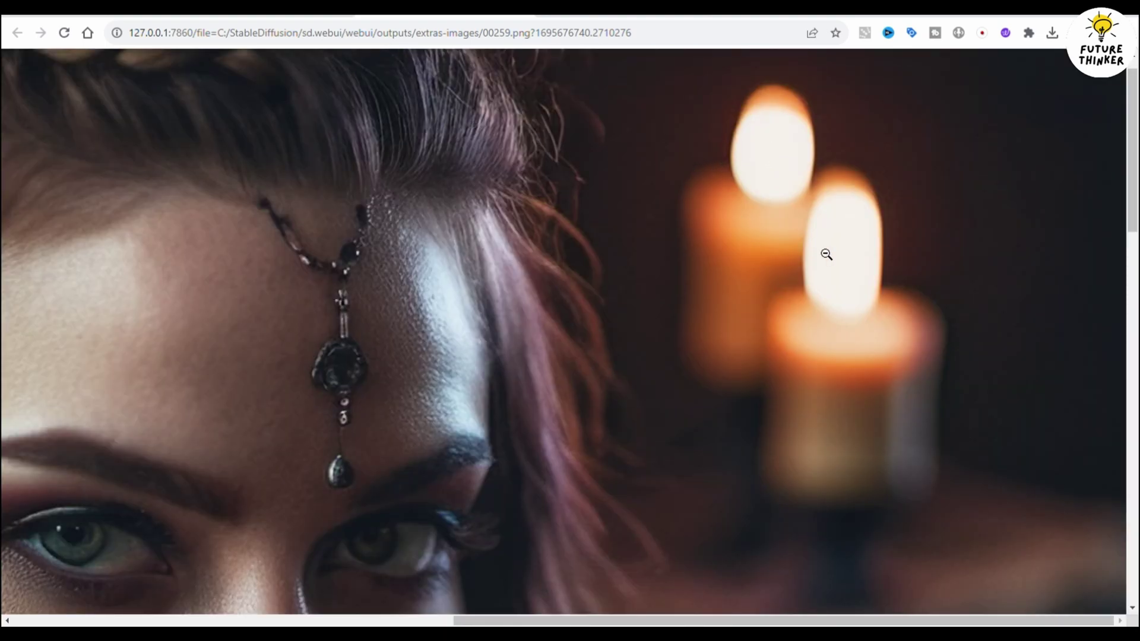
{"action": "left_click", "coordinate": [687, 346]}
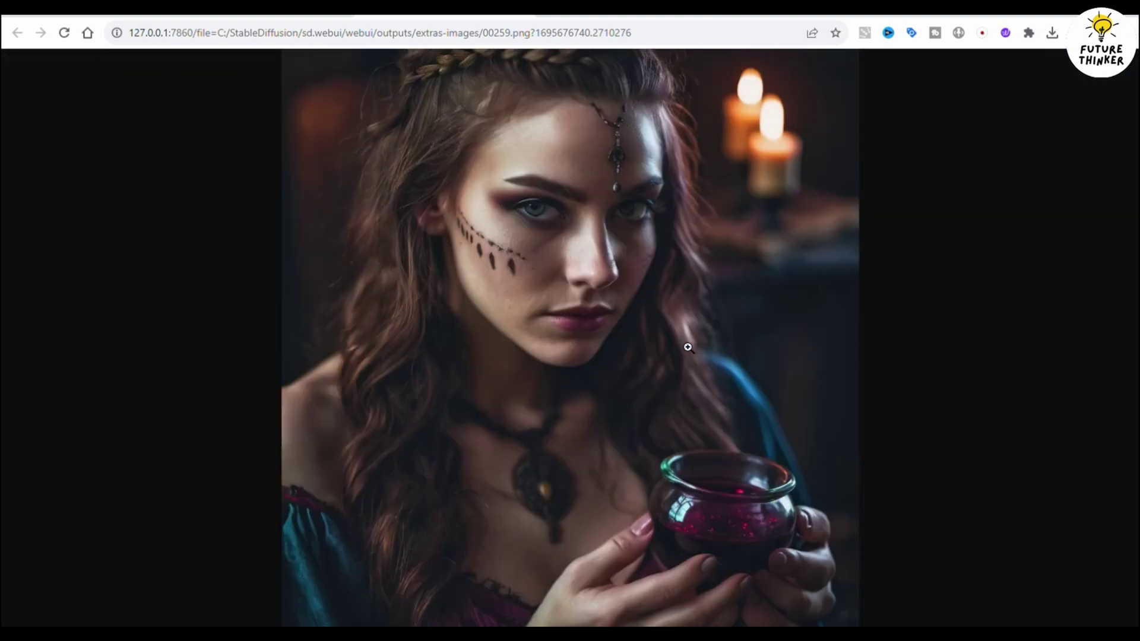
- Inspect the pendant, shoulder and forehead jewel at full size, then close the image tab and lightbox
{"action": "left_click", "coordinate": [420, 508]}
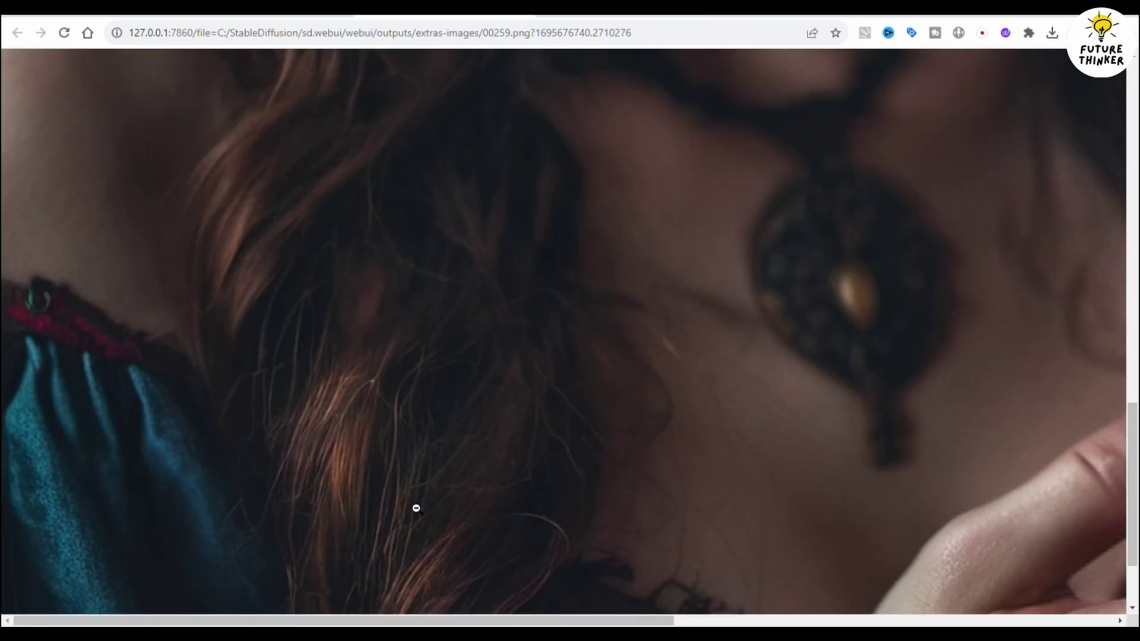
{"action": "left_click", "coordinate": [786, 331]}
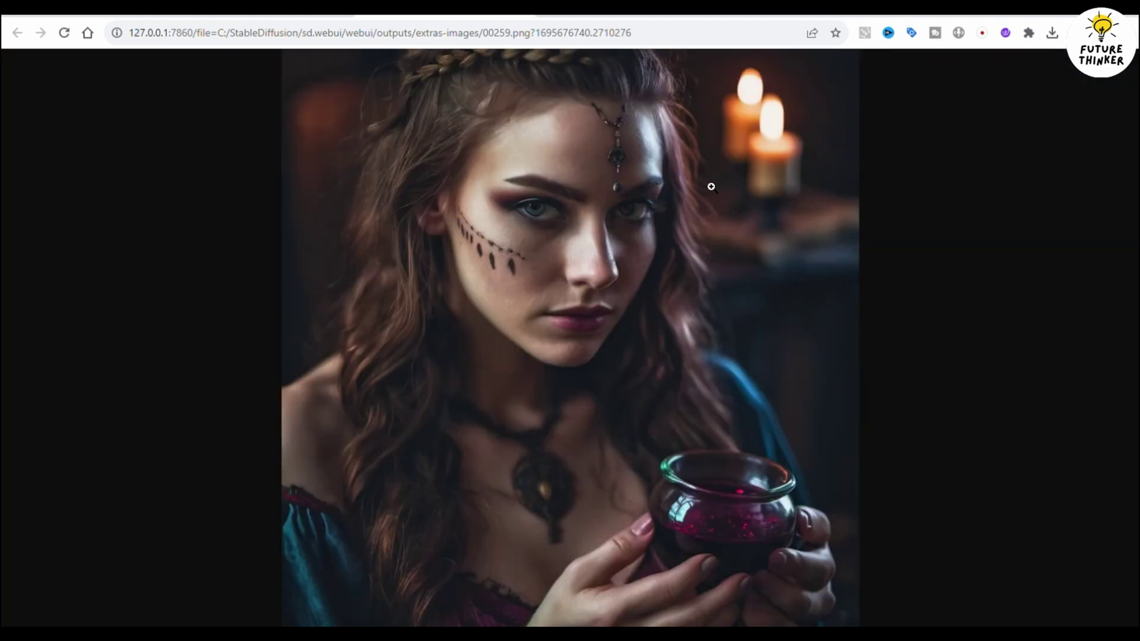
{"action": "left_click", "coordinate": [629, 160]}
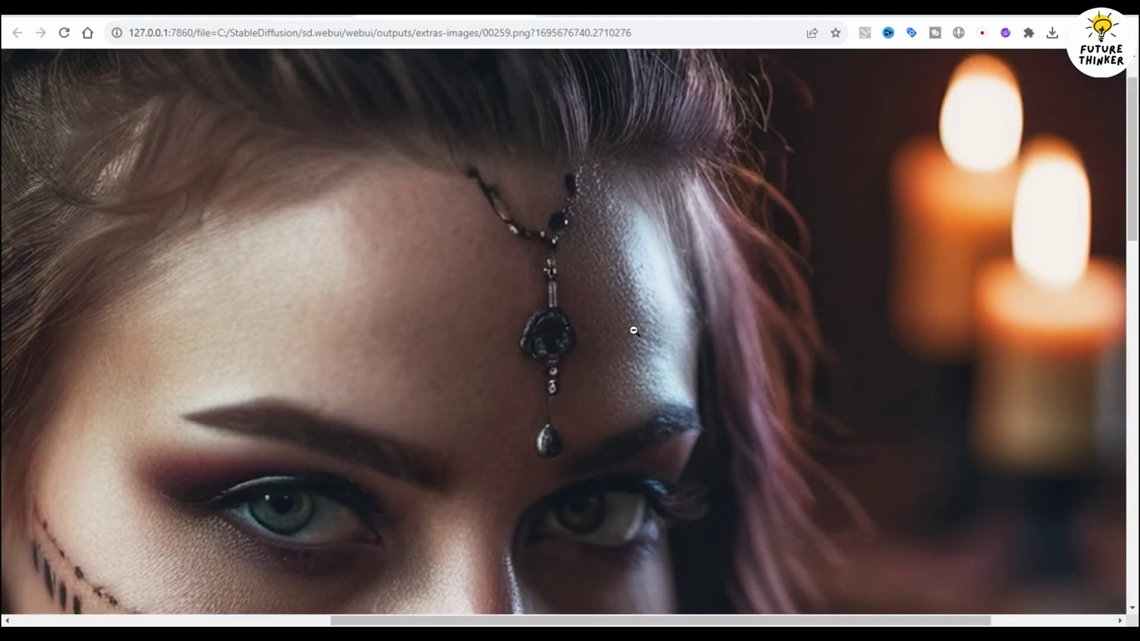
{"action": "left_click", "coordinate": [524, 13]}
{"action": "left_click", "coordinate": [224, 190]}
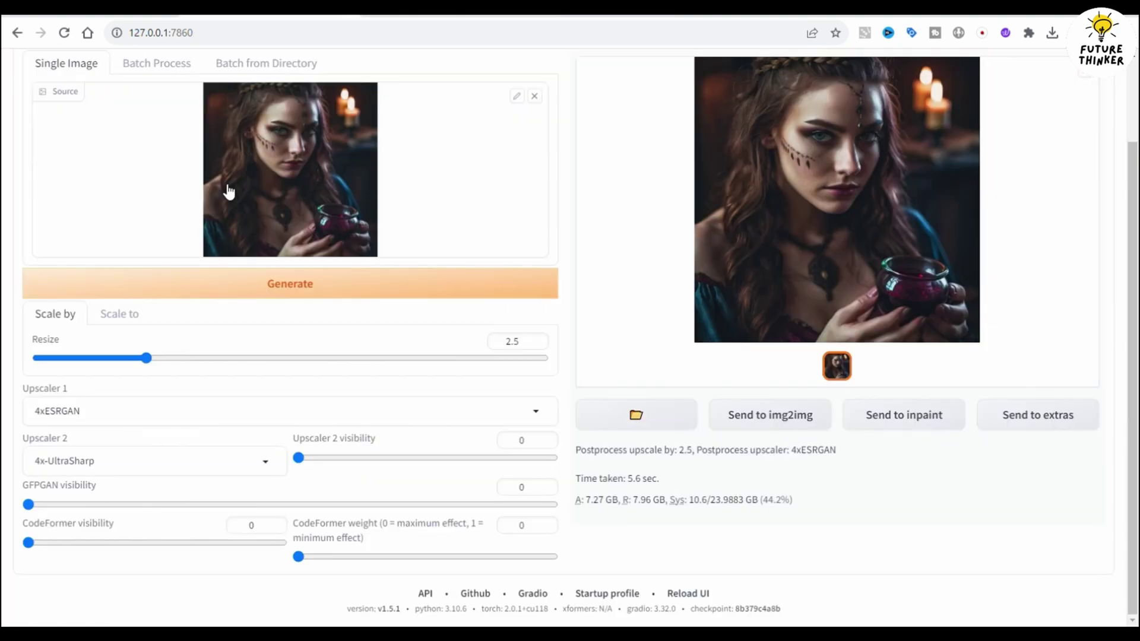
- Start a new txt2img generation and pan across the upscaled raspberries 00260.png at full size
{"action": "scroll", "coordinate": [515, 307], "scroll_direction": "up", "scroll_amount": 1}
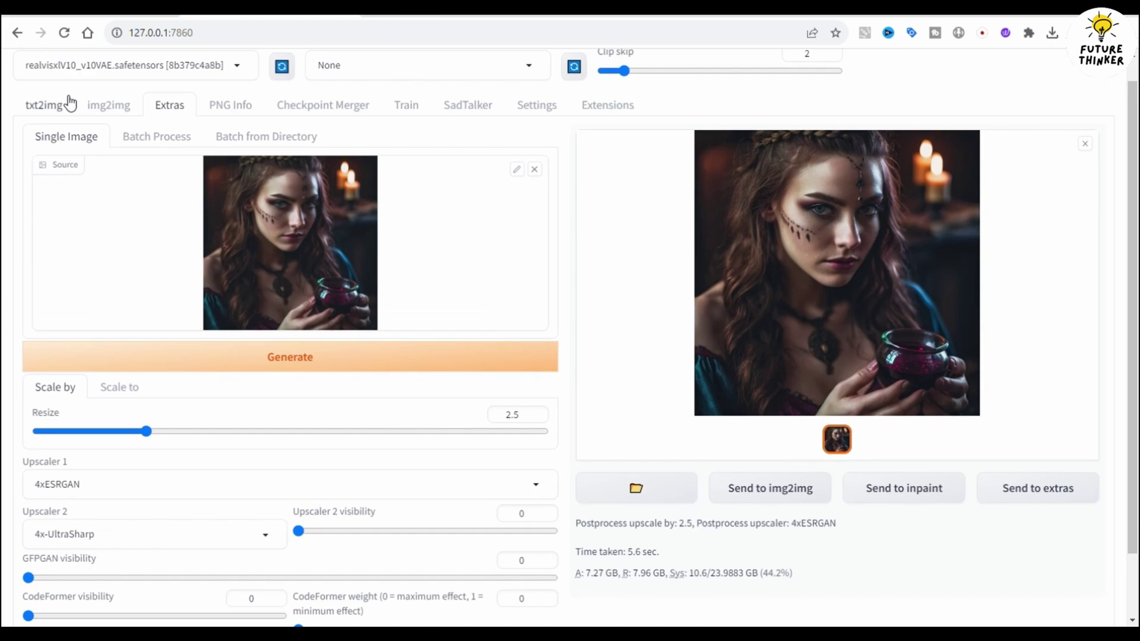
{"action": "left_click", "coordinate": [36, 104]}
{"action": "left_click", "coordinate": [973, 150]}
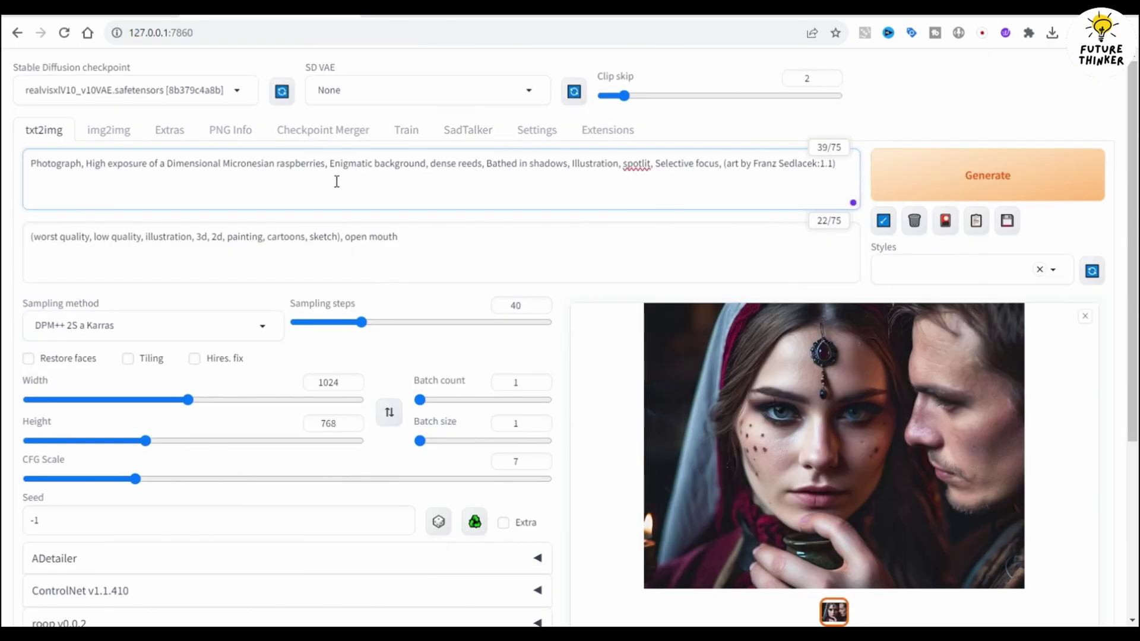
{"action": "key", "text": "ctrl+Return"}
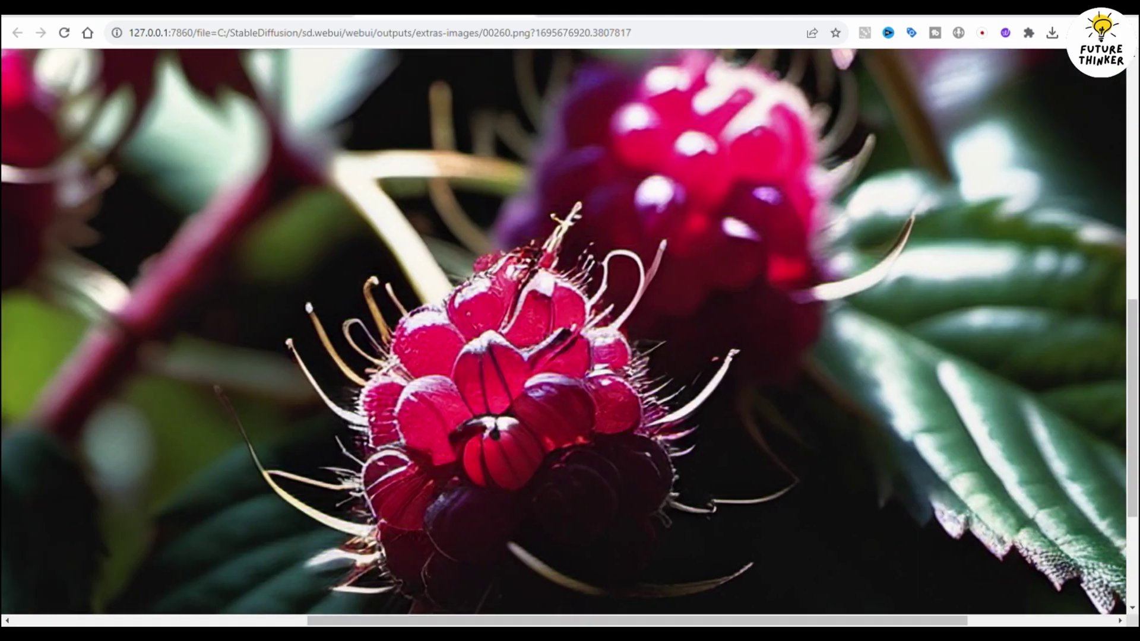
{"action": "scroll", "coordinate": [570, 332], "scroll_direction": "left", "scroll_amount": 5}
{"action": "scroll", "coordinate": [570, 333], "scroll_direction": "right", "scroll_amount": 5}
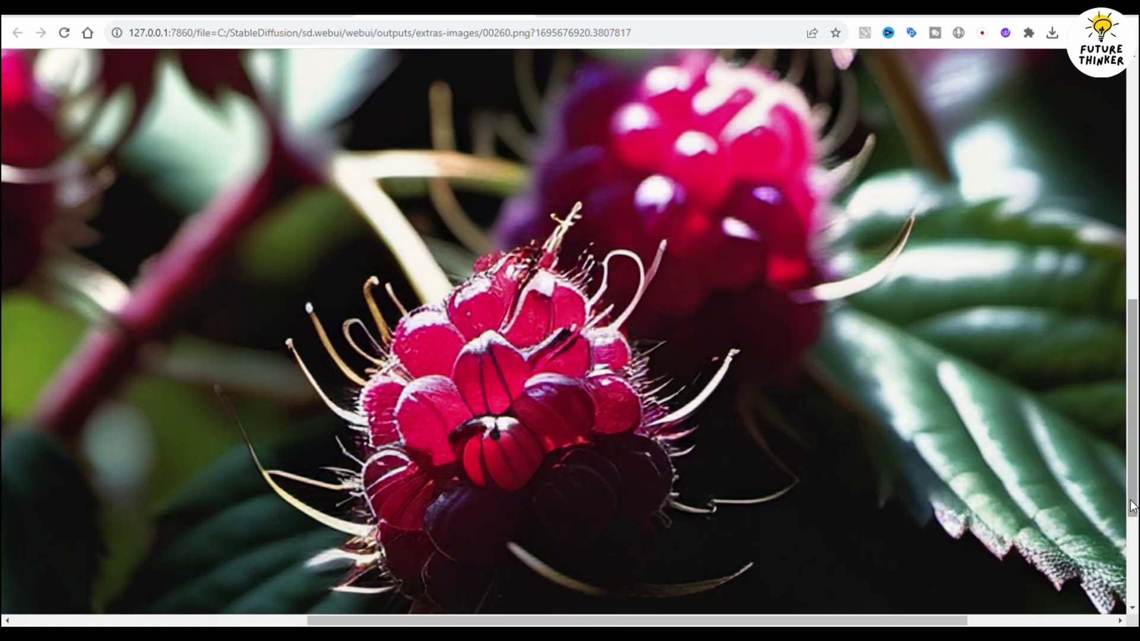